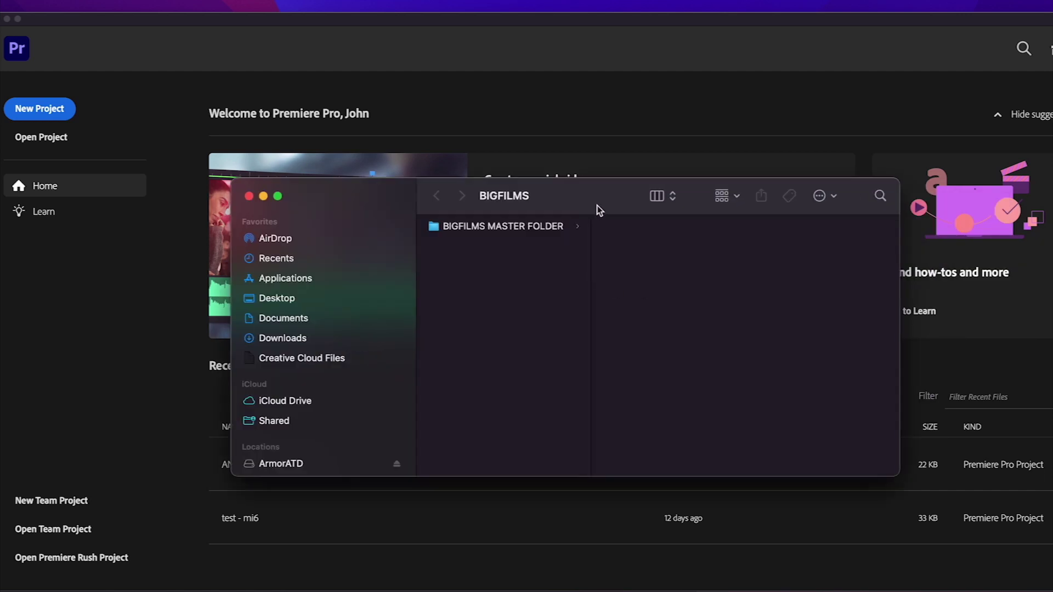
# - Browse BIGFILMS MASTER FOLDER's audio, edit, SFX, VFX and video subfolders on the BIGFILMS drive in Finder
pyautogui.moveTo(597, 206); pyautogui.dragTo(569, 212)
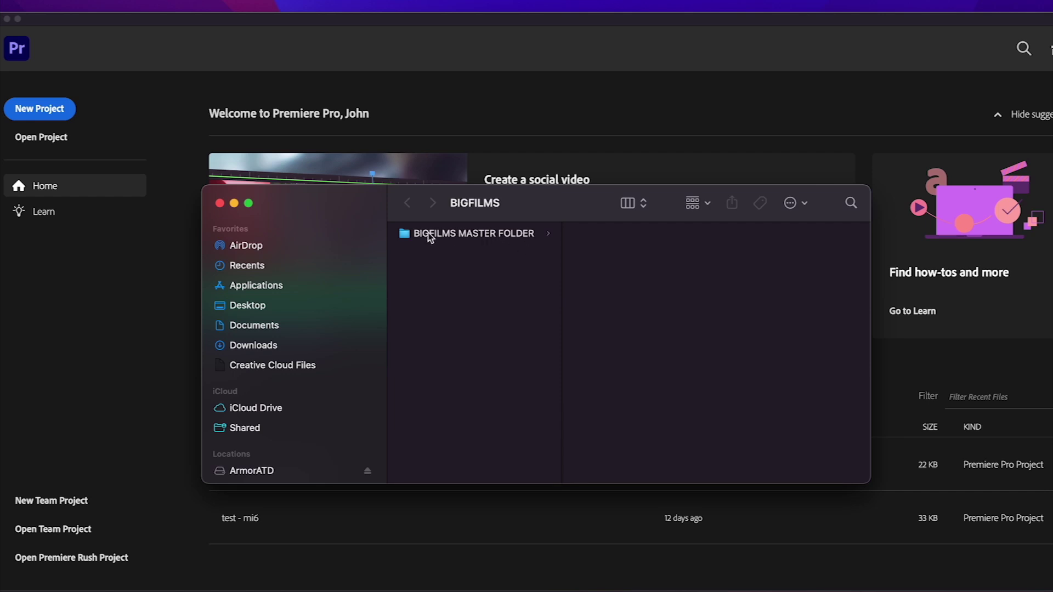
pyautogui.click(448, 233)
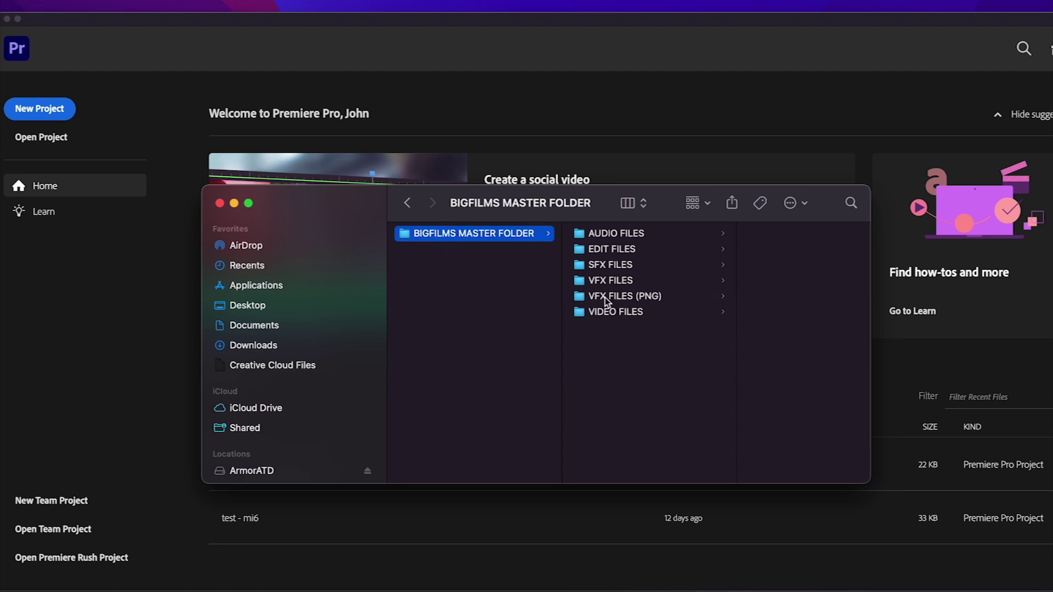
pyautogui.click(547, 89)
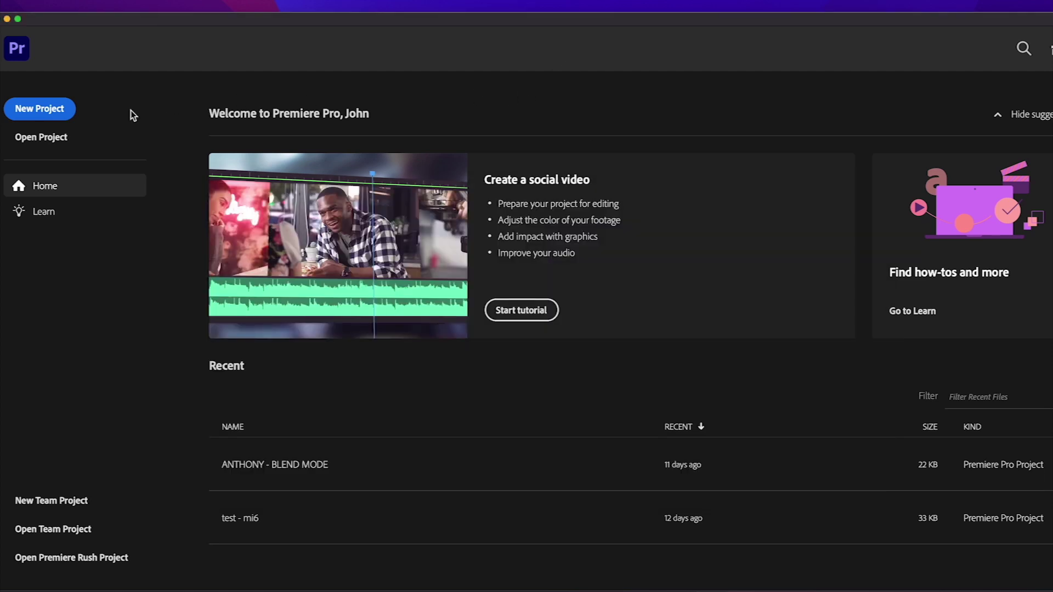
# - Begin a new Premiere project named 'SWAT - MI6' and go to change its save location
pyautogui.click(32, 110)
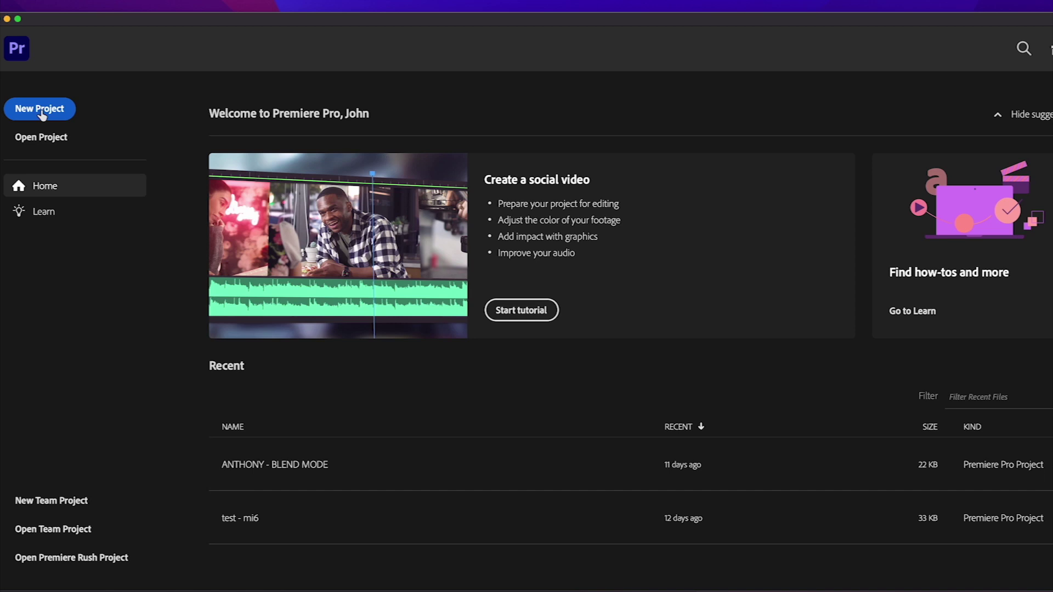
pyautogui.click(40, 111)
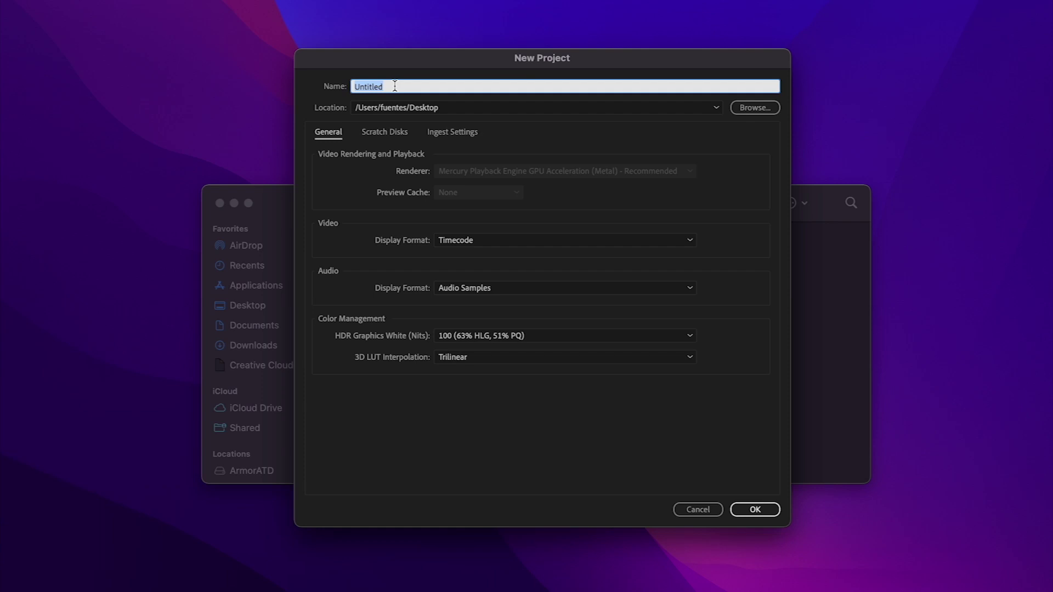
pyautogui.write('SWAT - MI6')
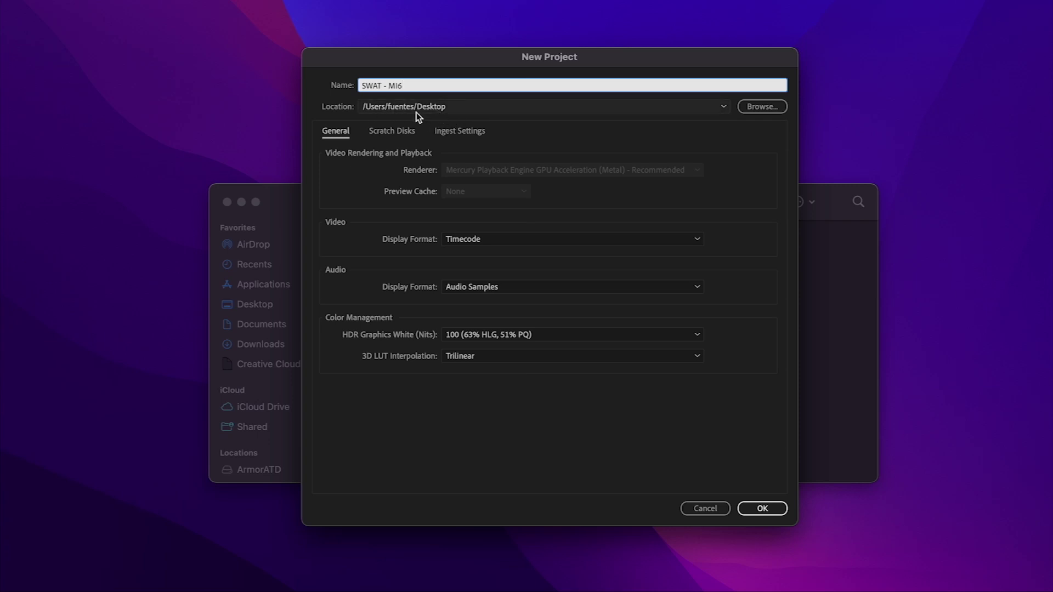
pyautogui.click(747, 110)
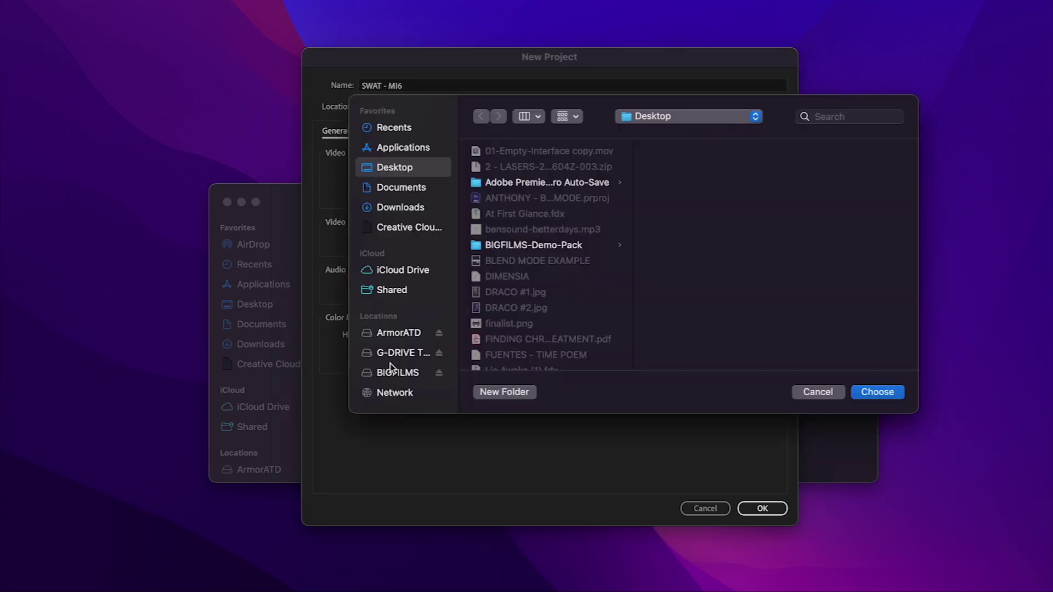
# - Choose BIGFILMS > BIGFILMS MASTER FOLDER > EDIT FILES > ADOBE PREMIERE as the project folder
pyautogui.click(394, 372)
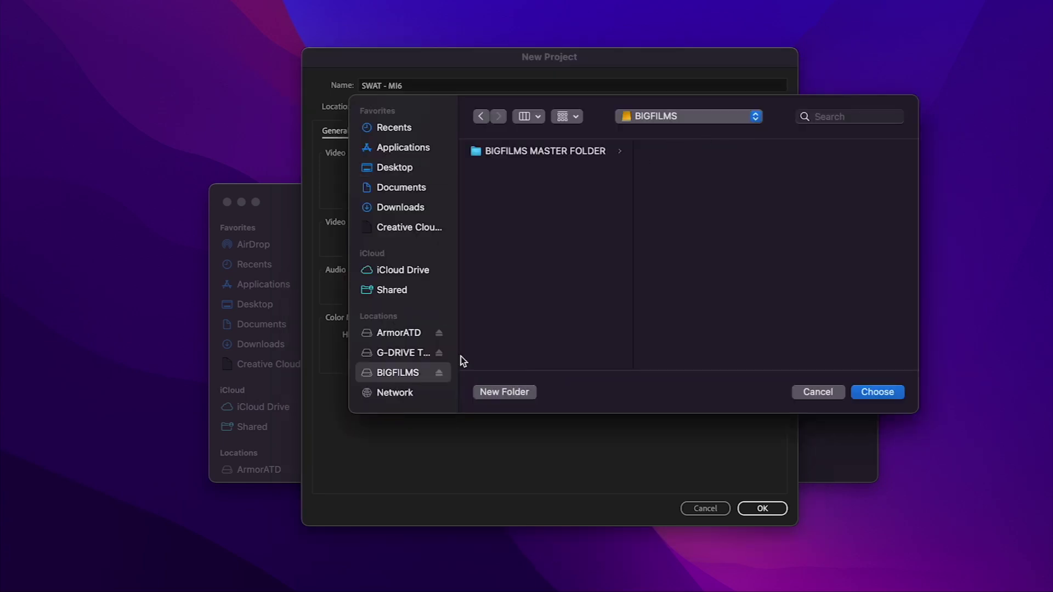
pyautogui.click(530, 151)
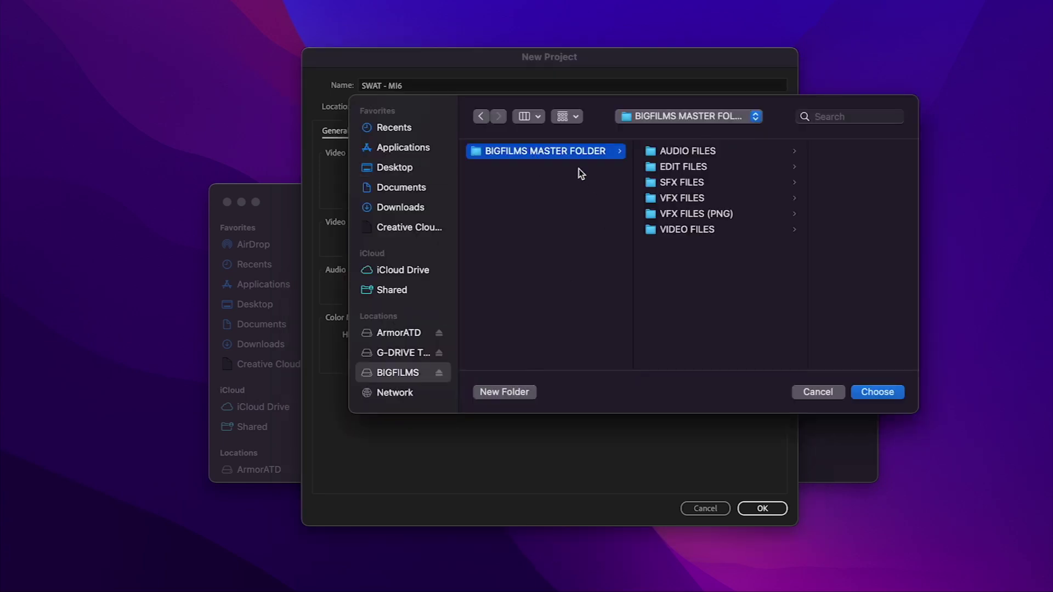
pyautogui.click(687, 169)
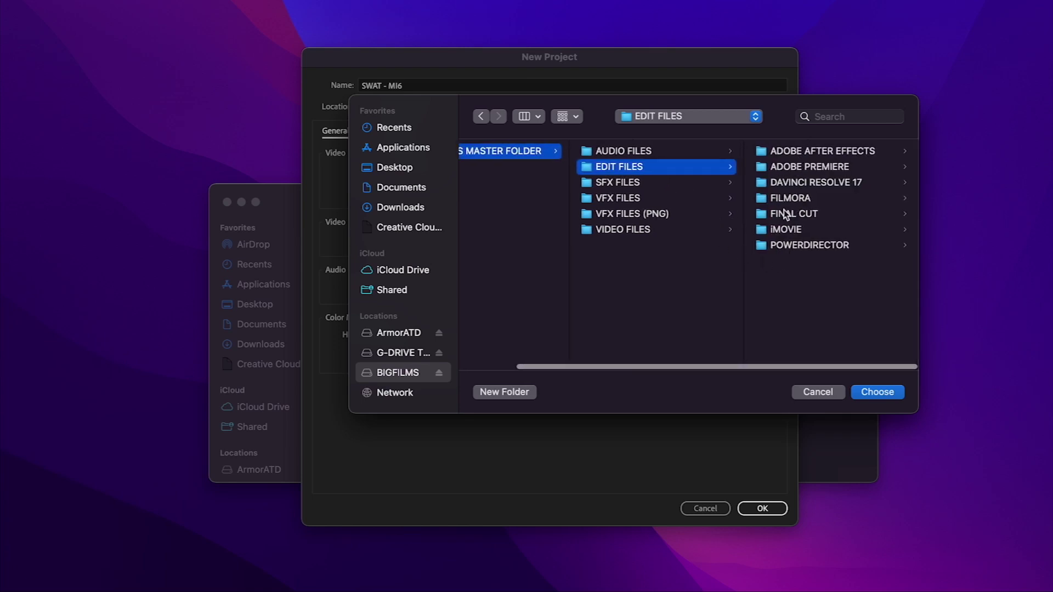
pyautogui.click(798, 167)
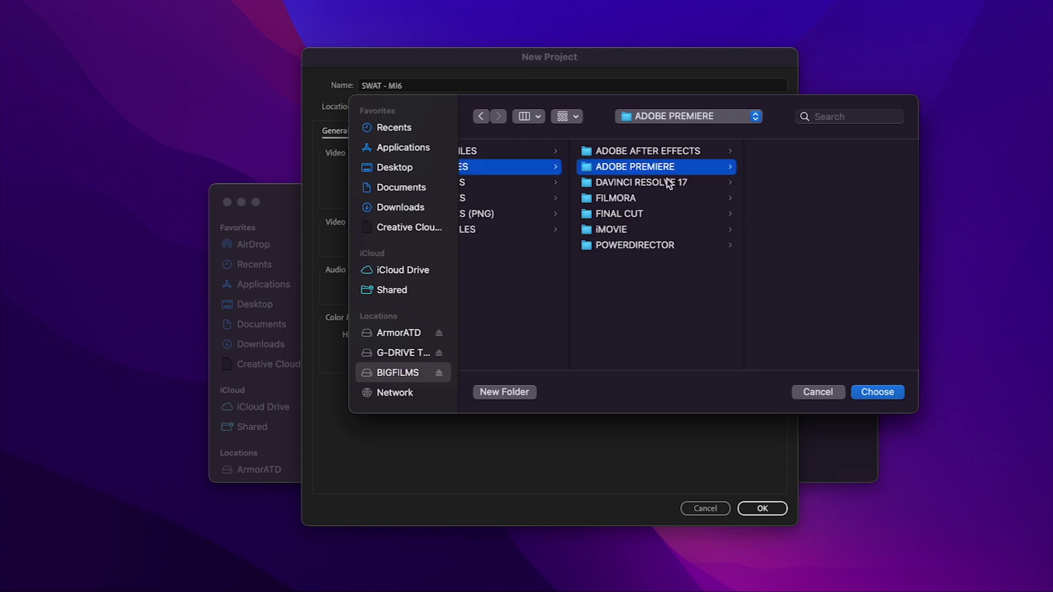
pyautogui.click(877, 393)
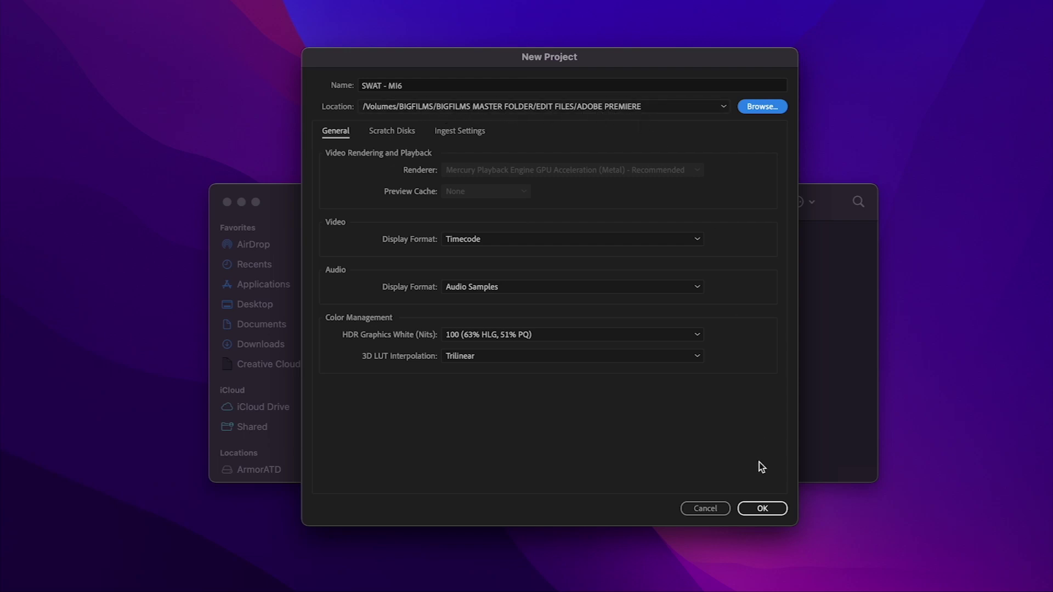
# - Create the SWAT - MI6 project and cycle through Color, Editing and Effects workspaces back to Assembly
pyautogui.click(767, 507)
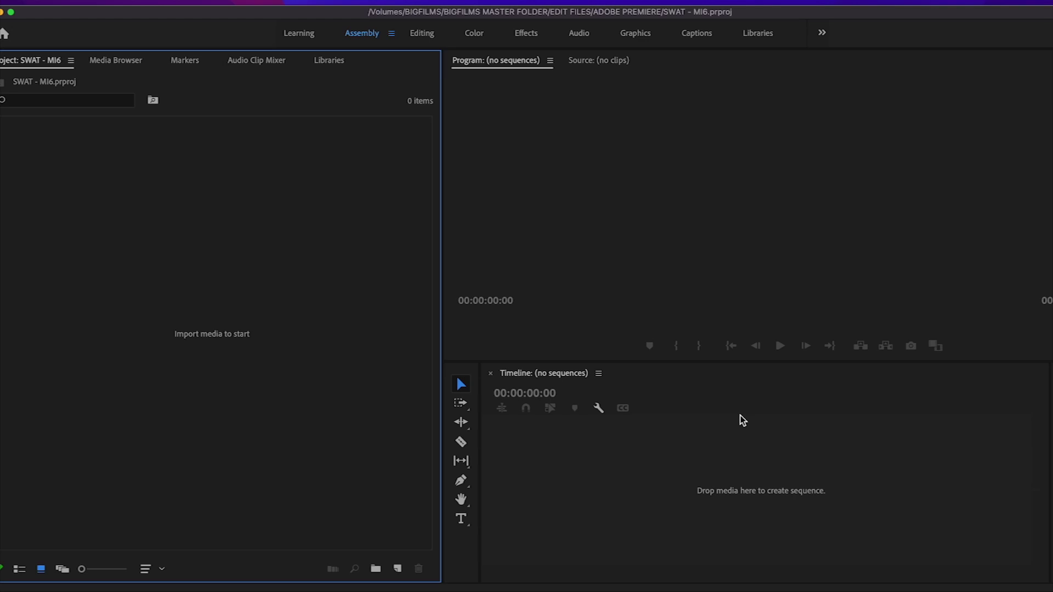
pyautogui.moveTo(531, 12); pyautogui.dragTo(546, 11)
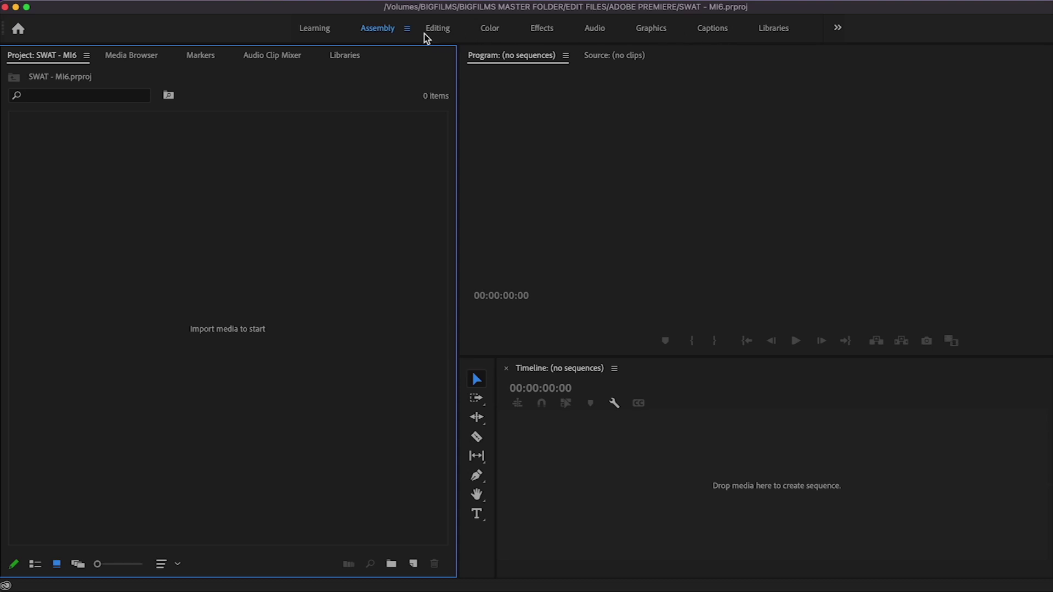
pyautogui.click(490, 30)
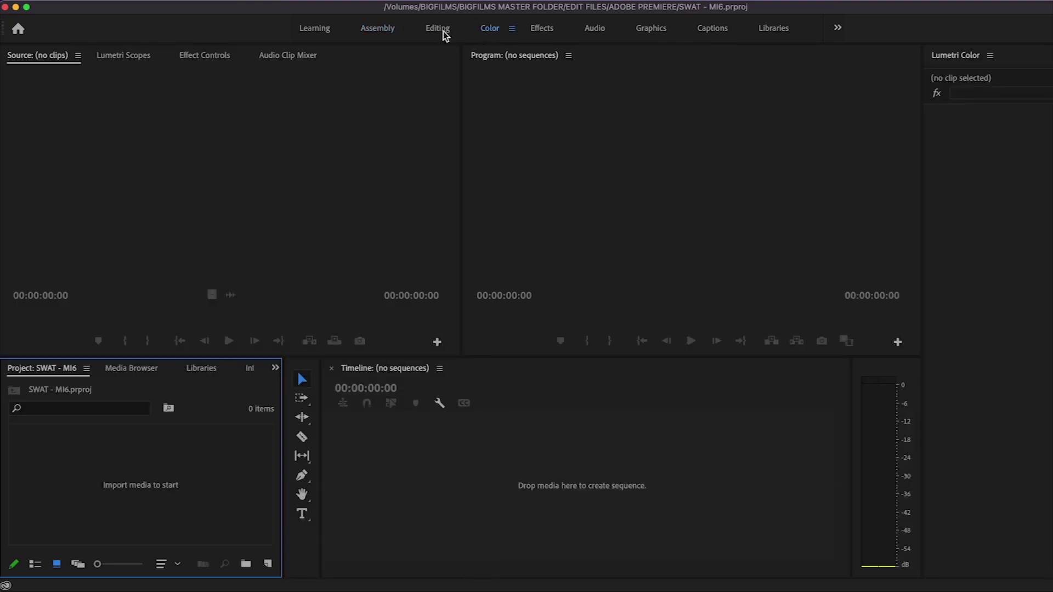
pyautogui.click(441, 32)
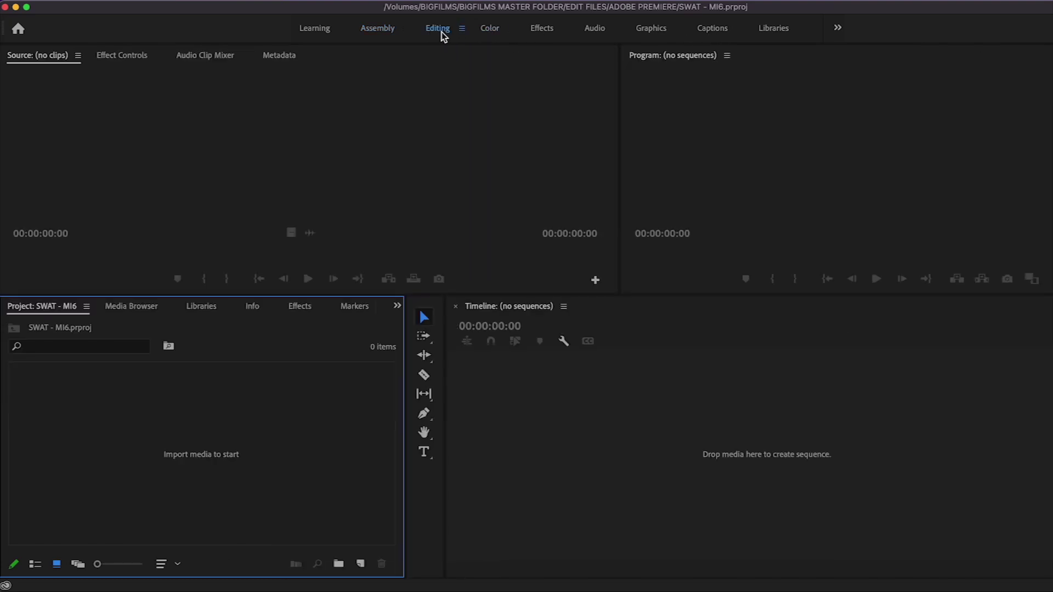
pyautogui.click(542, 32)
pyautogui.click(384, 33)
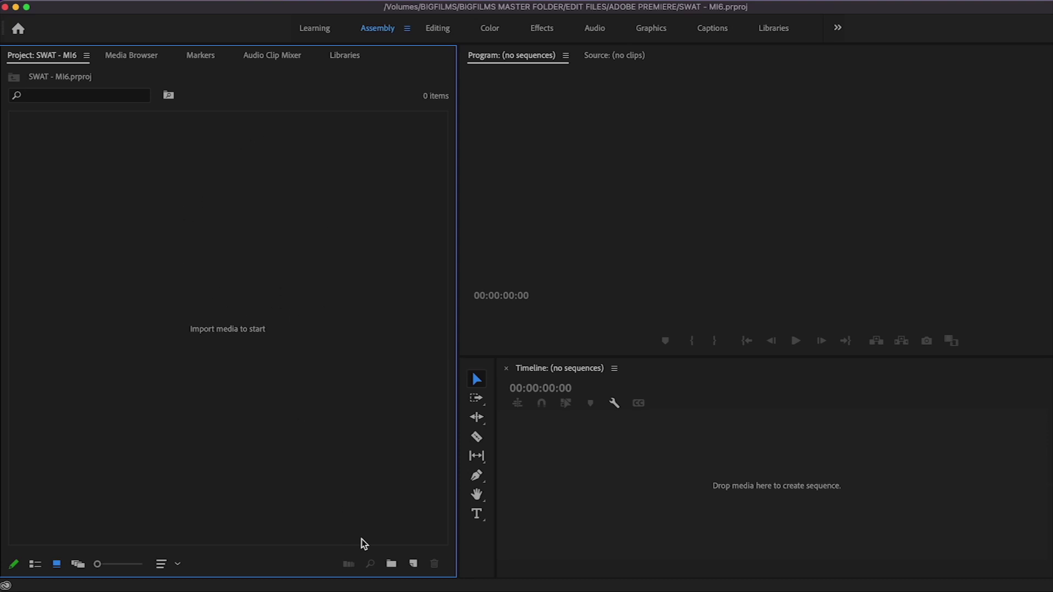
# - Create bins named MOVIE FILES and BIGFILMS VFX in the Project panel
pyautogui.click(392, 564)
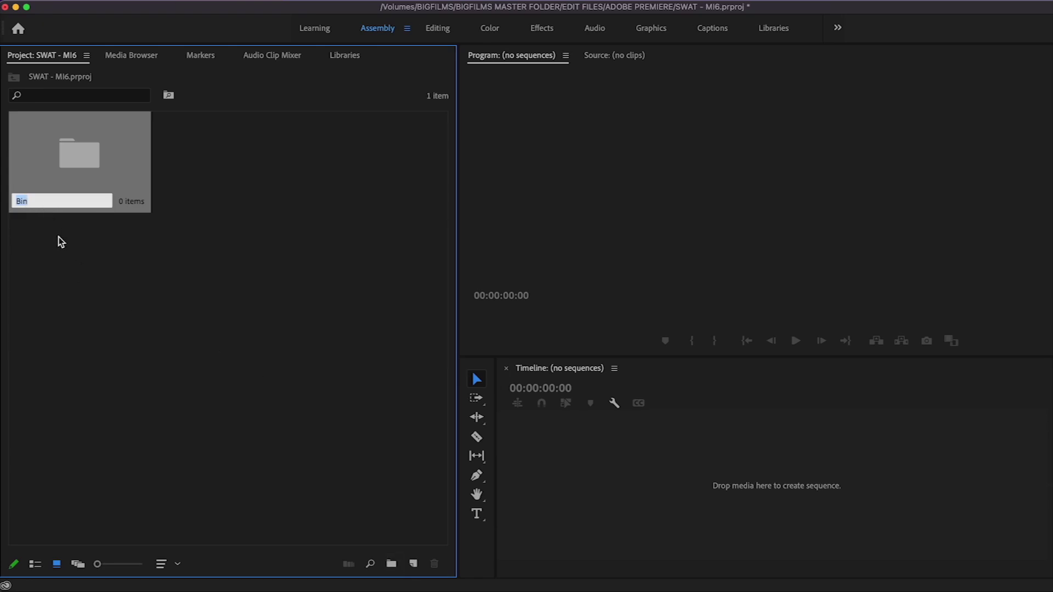
pyautogui.write('MOVIE FILES')
pyautogui.click(156, 247)
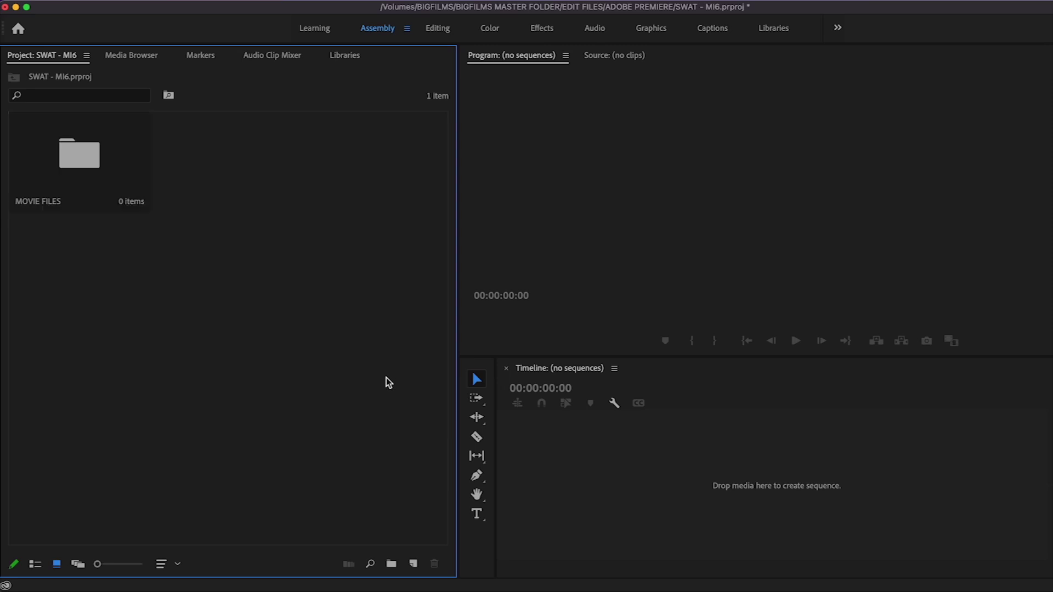
pyautogui.click(390, 565)
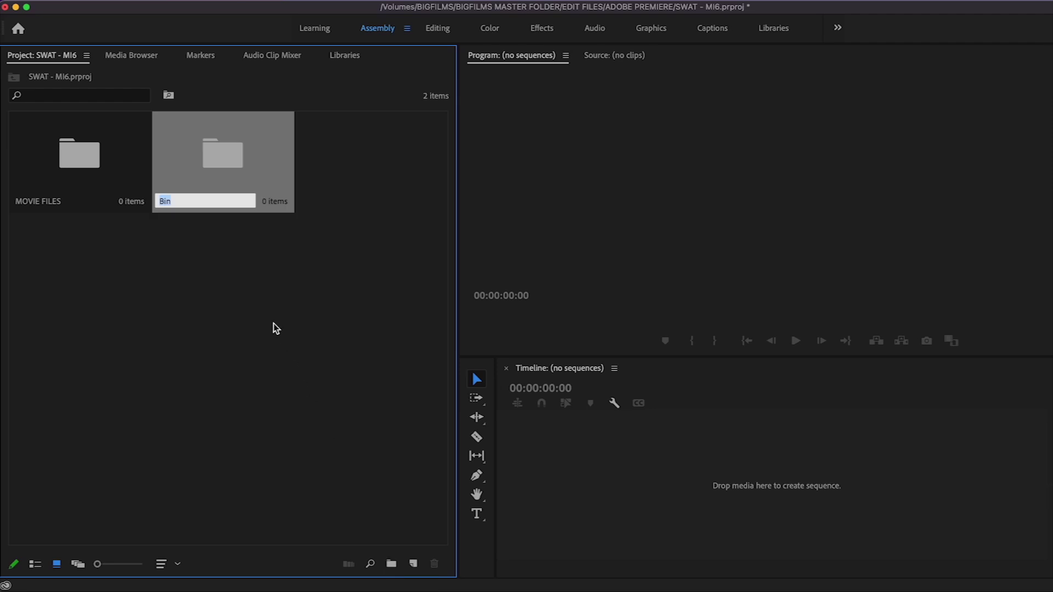
pyautogui.write('BIGFILMS VFX')
pyautogui.click(295, 322)
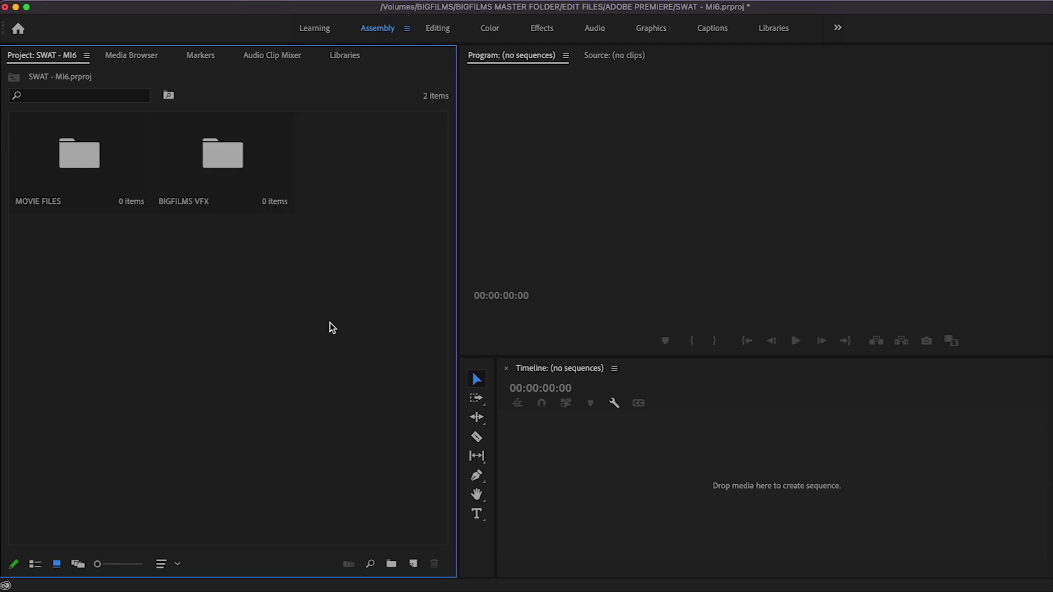
# - Create two more bins named SFX and SEQUENCE
pyautogui.click(391, 565)
pyautogui.write('SFX')
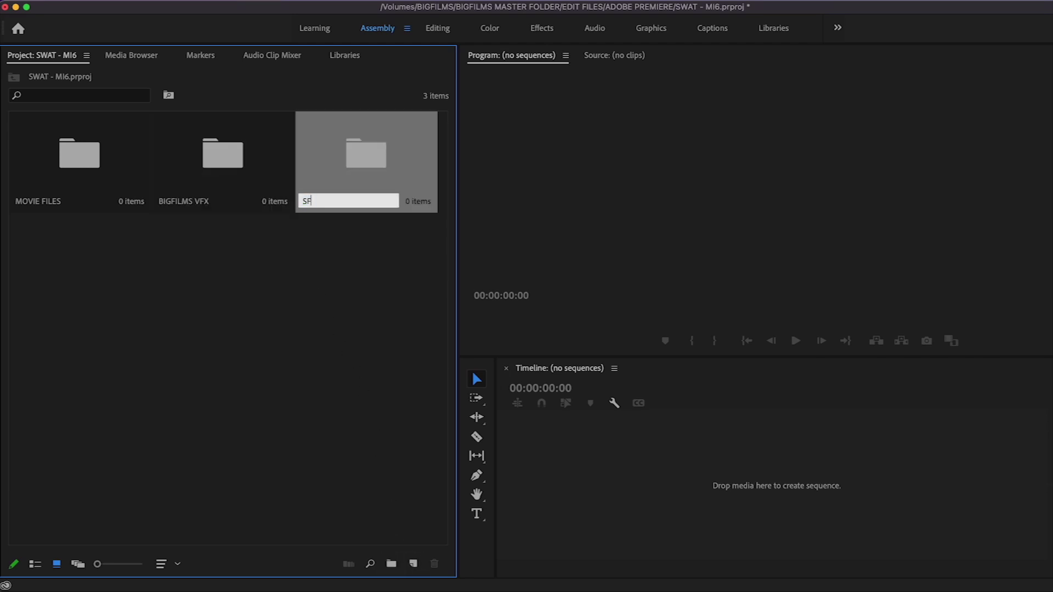
pyautogui.click(341, 306)
pyautogui.click(391, 565)
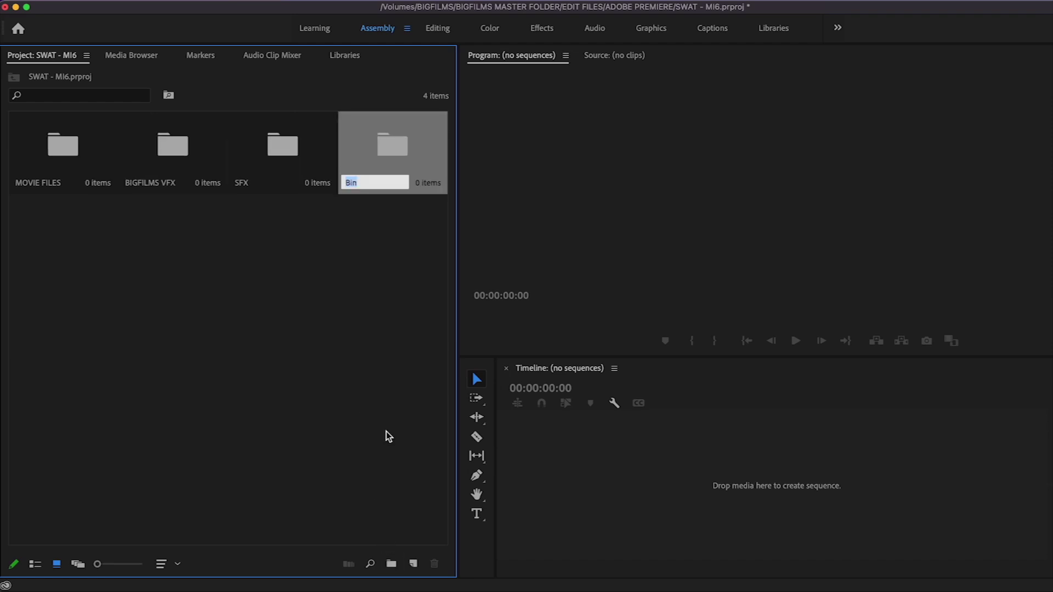
pyautogui.write('SEQUENCE')
pyautogui.click(370, 269)
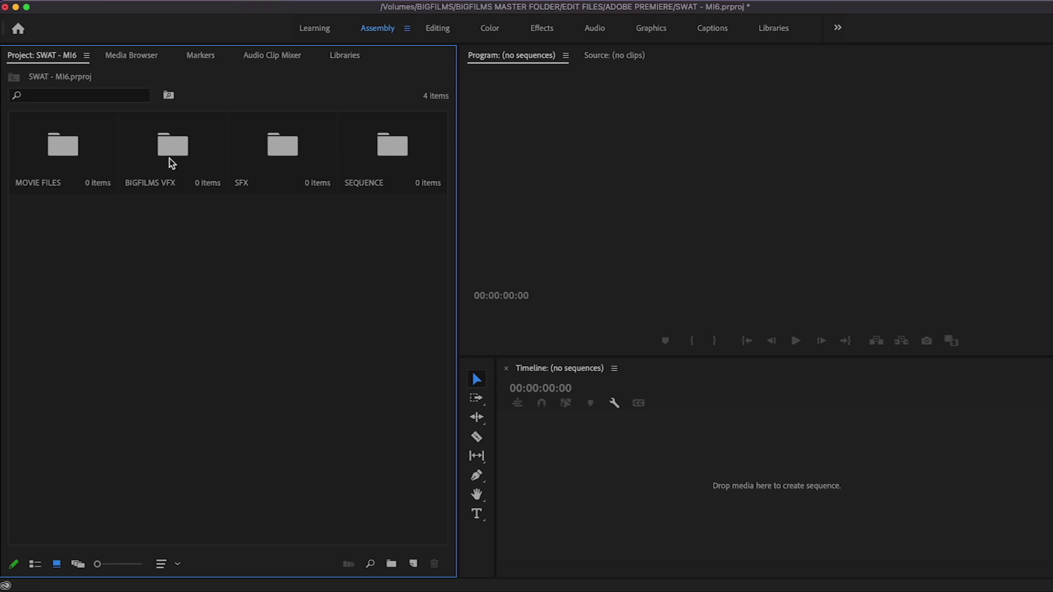
# - Try list and icon views, reset thumbnails to smallest, and open the MOVIE FILES bin
pyautogui.click(34, 565)
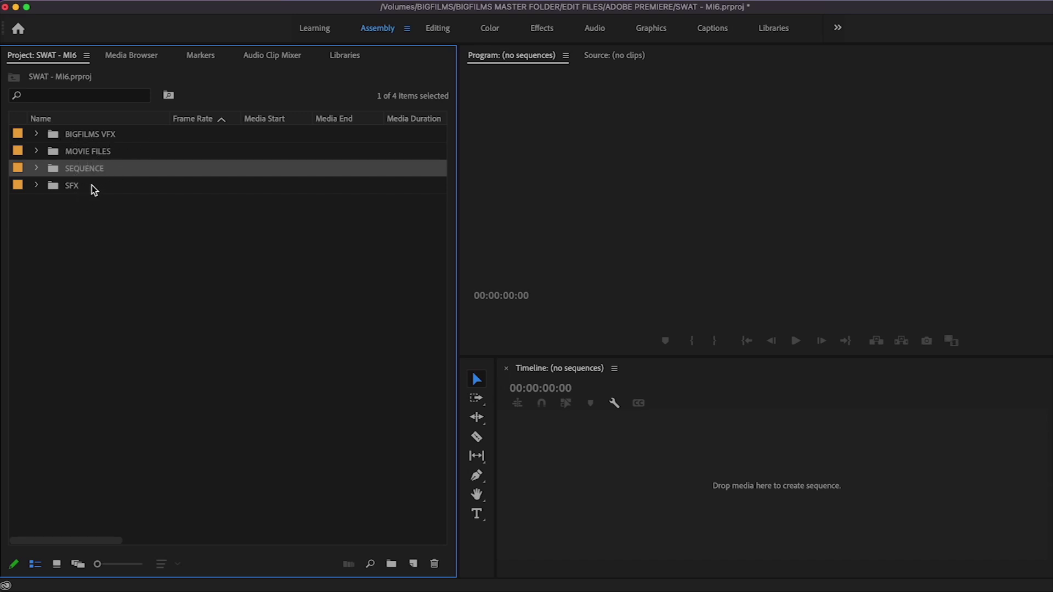
pyautogui.click(56, 564)
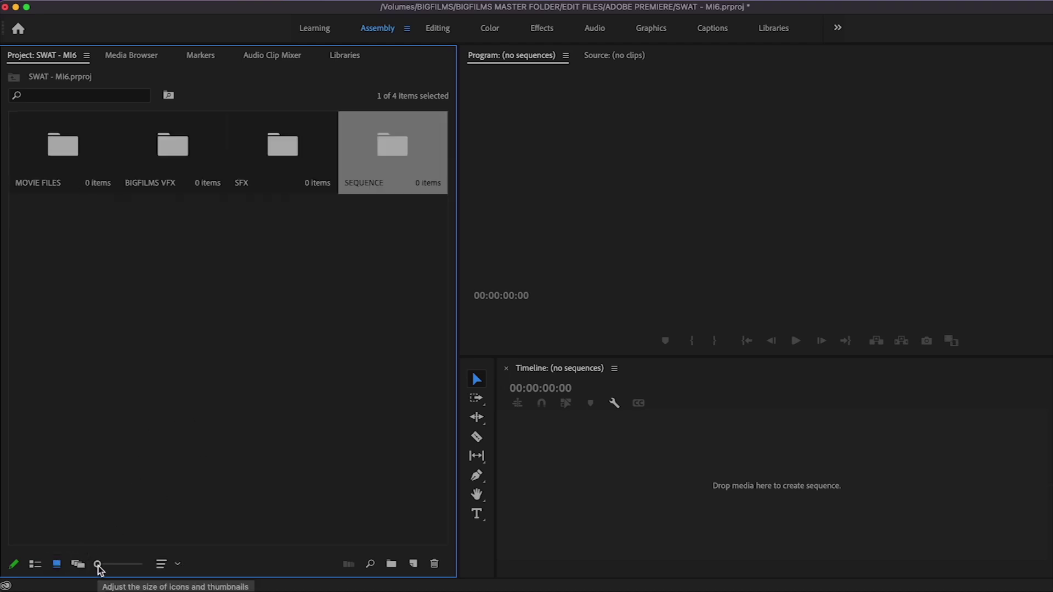
pyautogui.moveTo(98, 565)
pyautogui.mouseDown()
pyautogui.moveTo(141, 567)
pyautogui.moveTo(97, 565)
pyautogui.mouseUp()
pyautogui.click(184, 442)
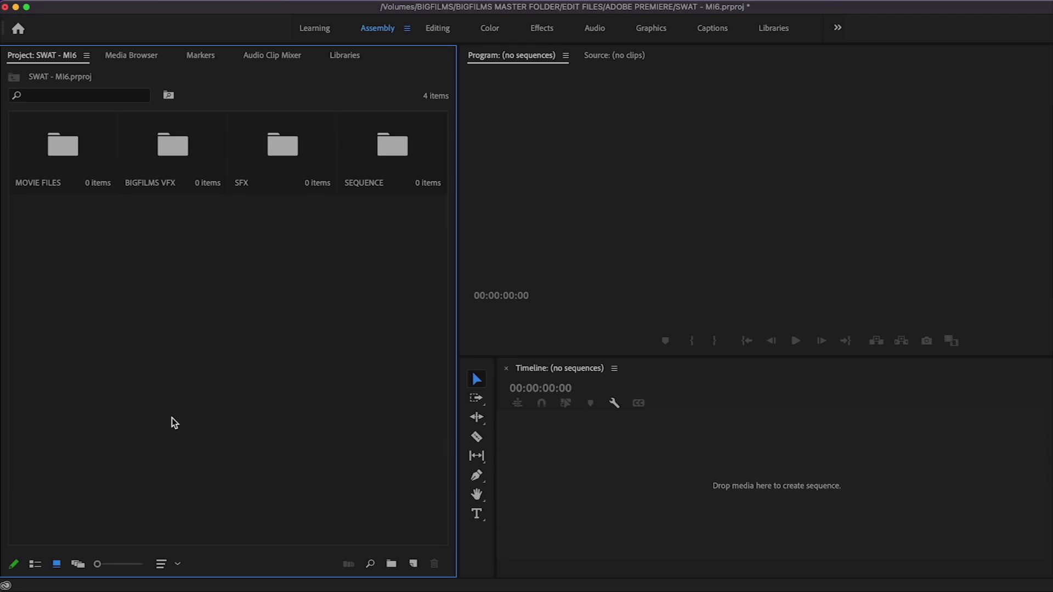
pyautogui.doubleClick(62, 161)
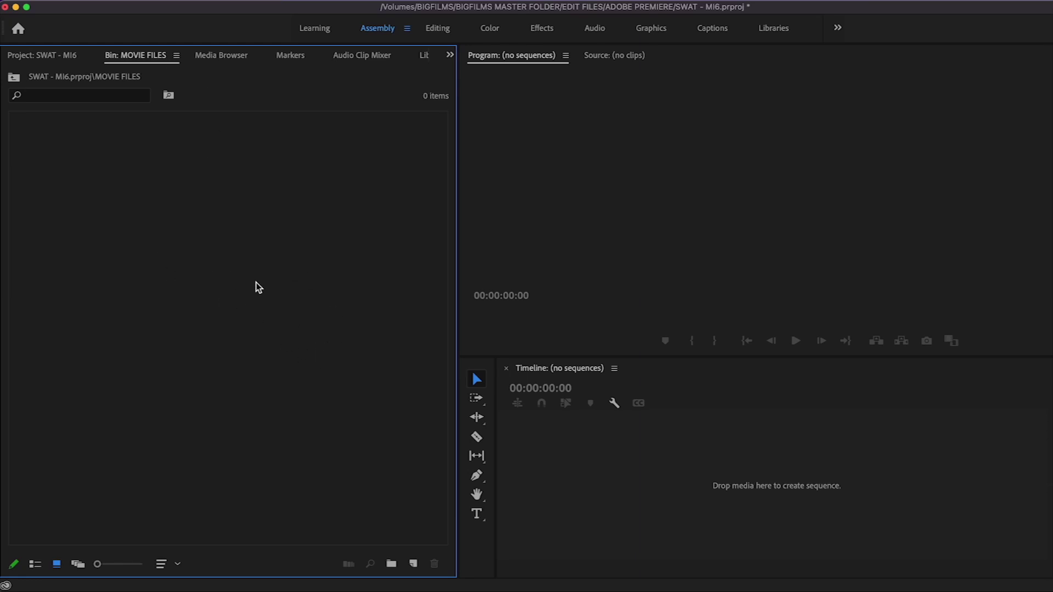
# - In Finder, go to BIGFILMS MASTER FOLDER > VIDEO FILES > SWAT - MI6
pyautogui.press('super+Tab')
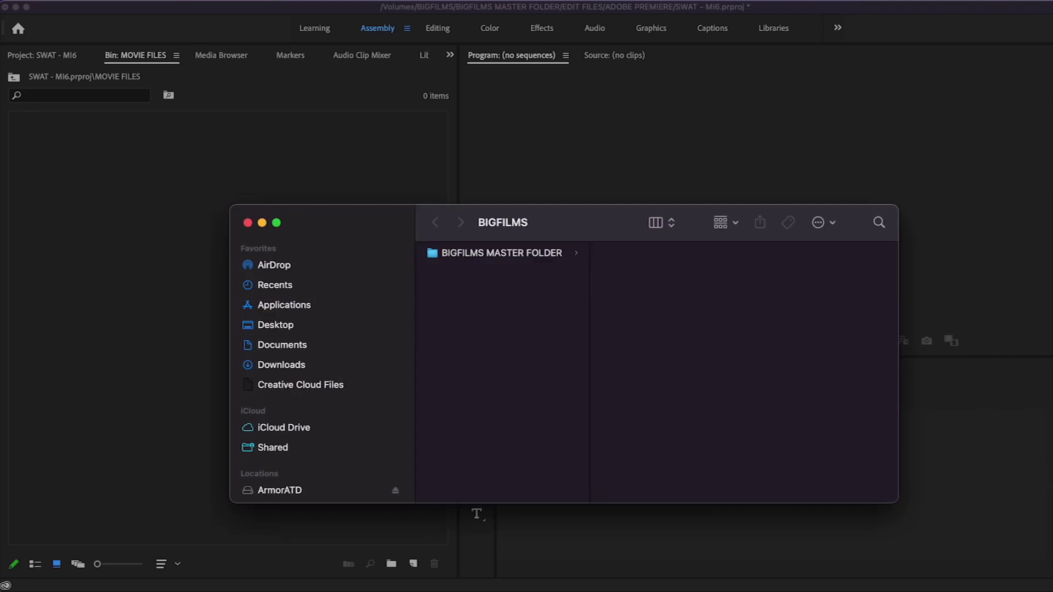
pyautogui.moveTo(628, 234); pyautogui.dragTo(599, 256)
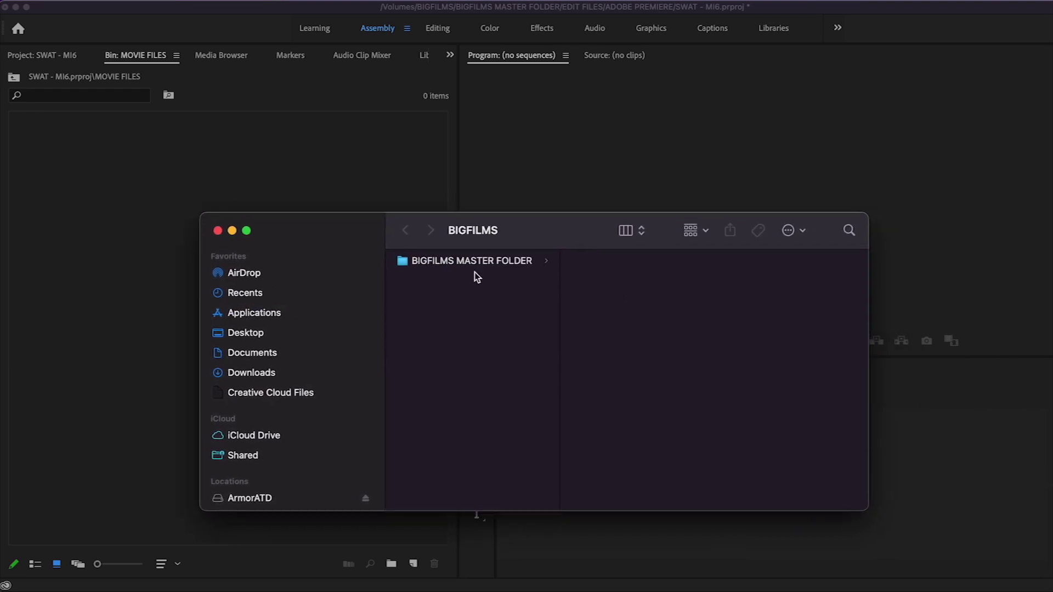
pyautogui.click(489, 262)
pyautogui.click(598, 340)
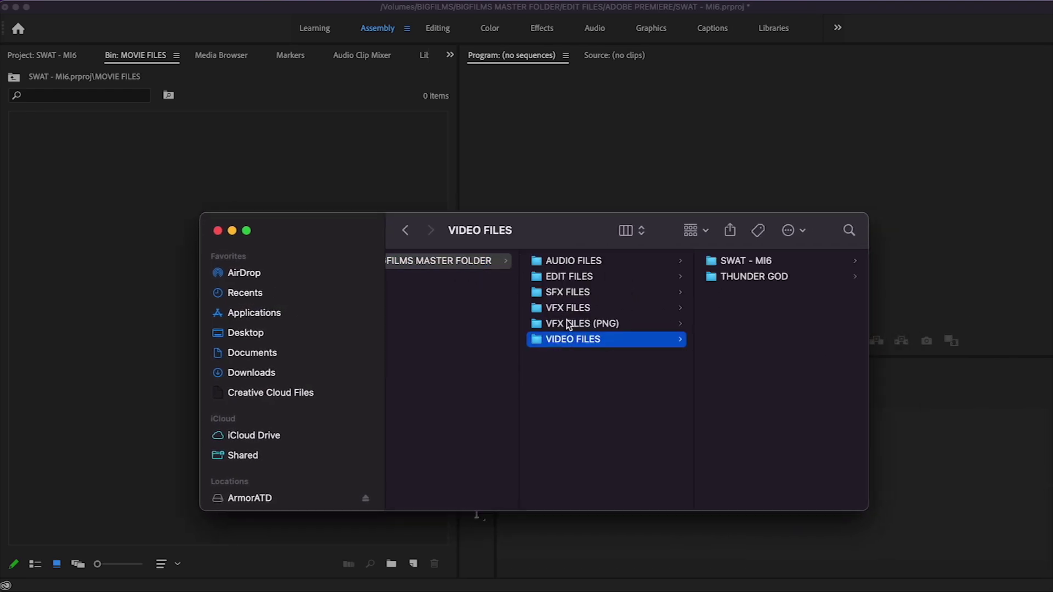
pyautogui.click(719, 262)
# - Quick Look preview clips A050_08120546_C039.mov and A050_08120505_C020.mov
pyautogui.click(734, 340)
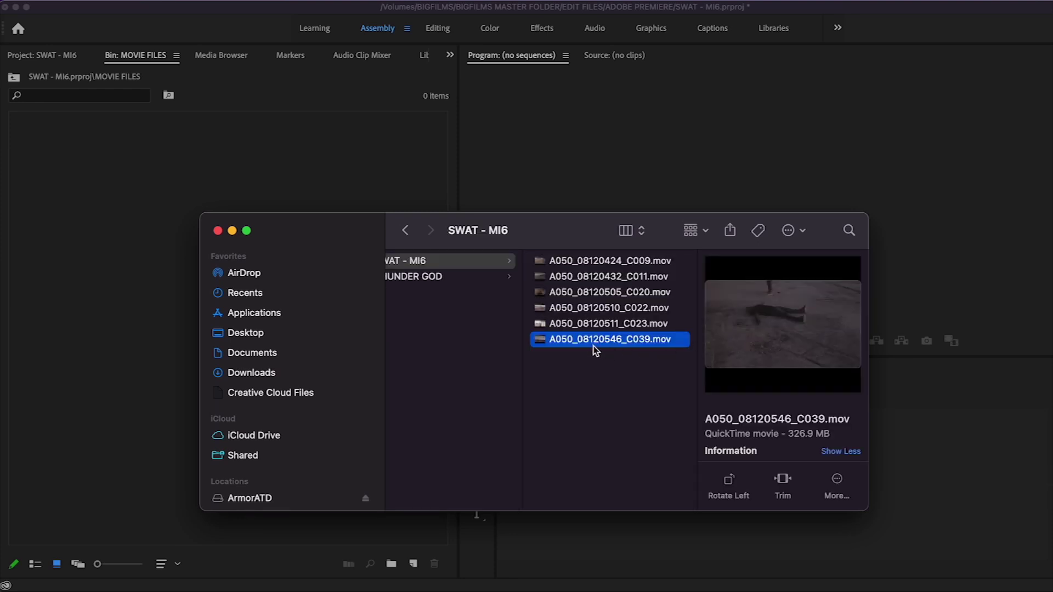
pyautogui.press('space')
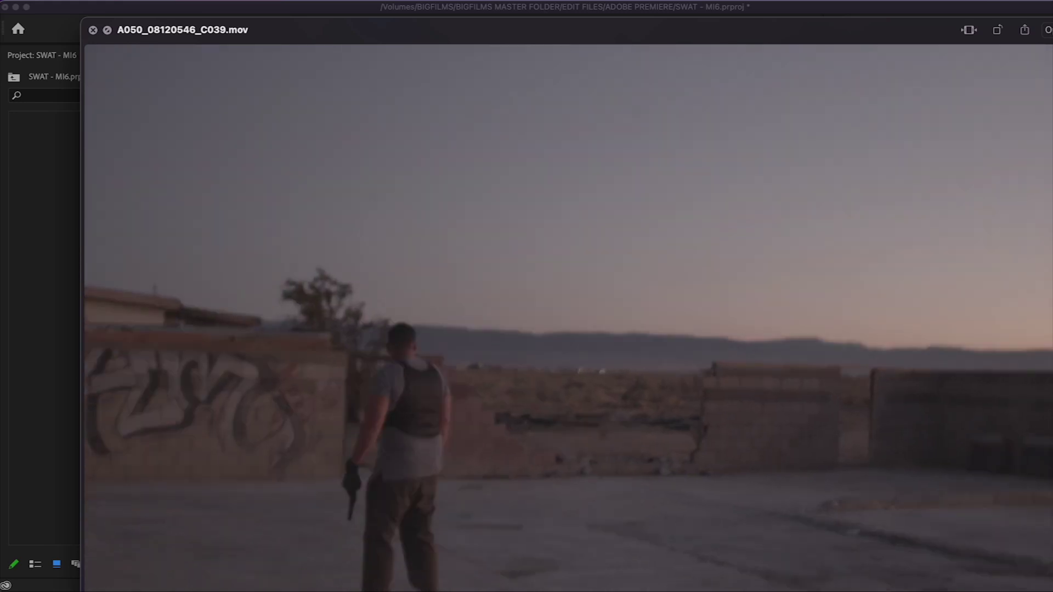
pyautogui.press('space')
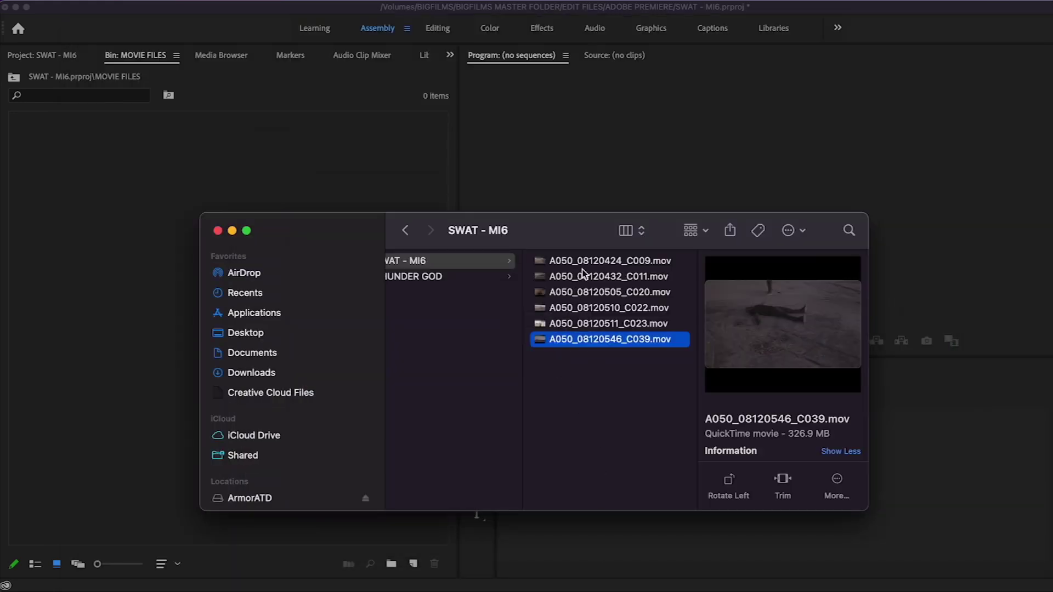
pyautogui.click(576, 292)
pyautogui.press('space')
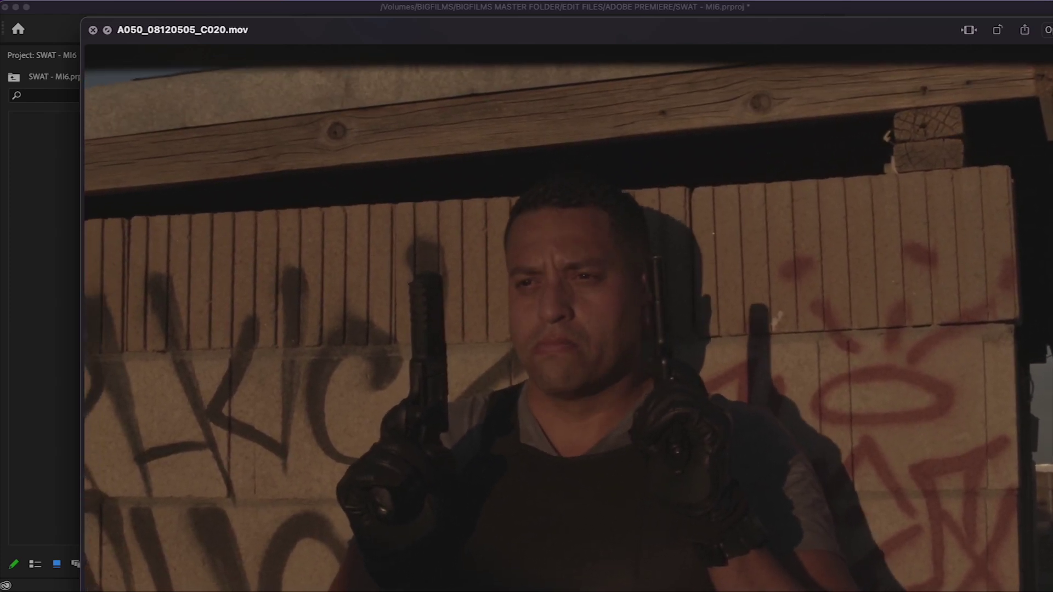
pyautogui.press('space')
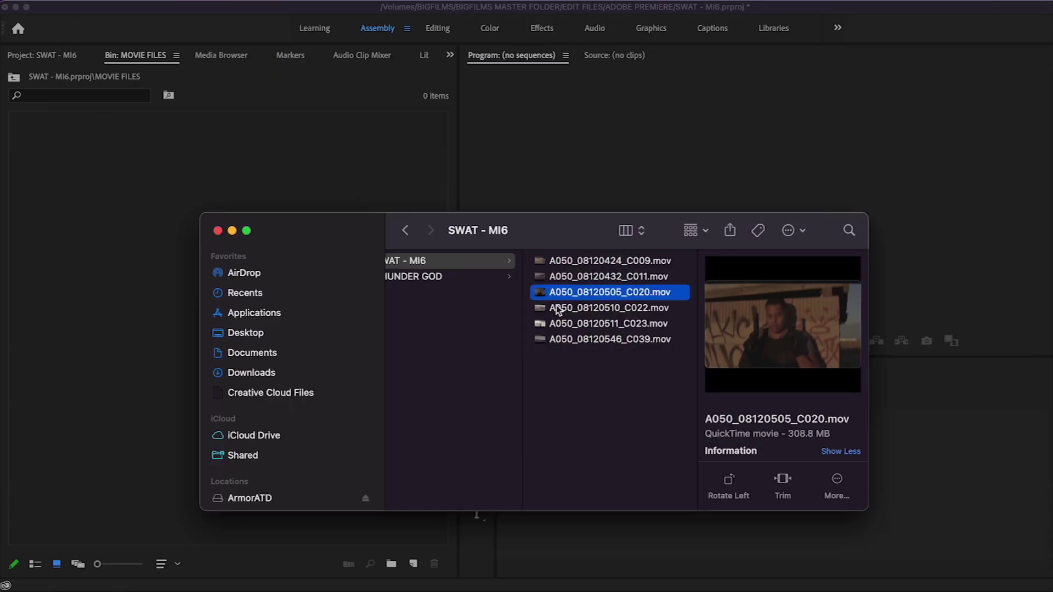
# - Drag C020 and C039 into the MOVIE FILES bin and close the Finder window
pyautogui.moveTo(537, 289); pyautogui.dragTo(122, 188)
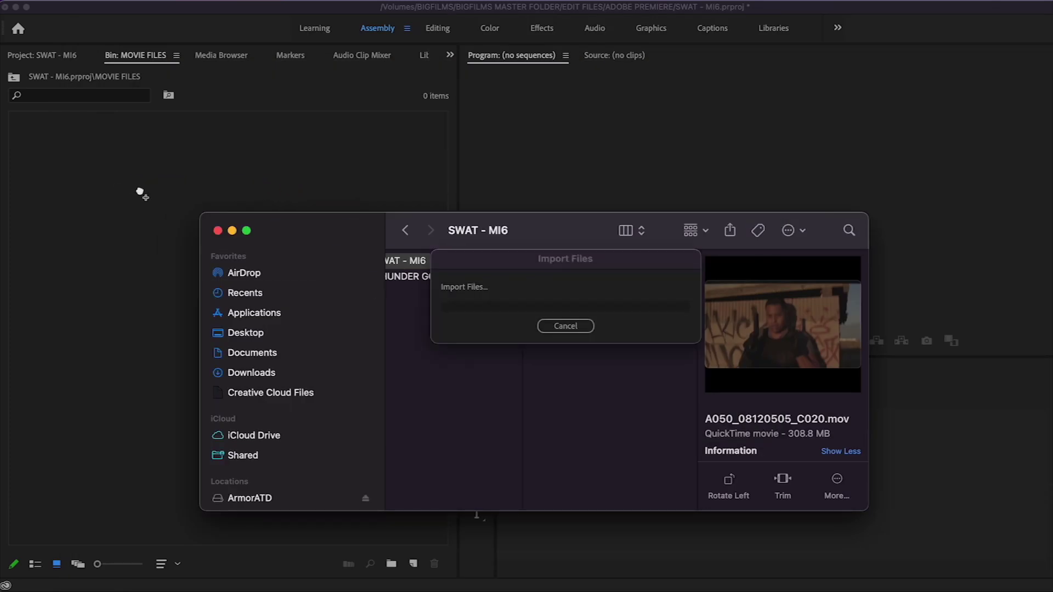
pyautogui.click(570, 341)
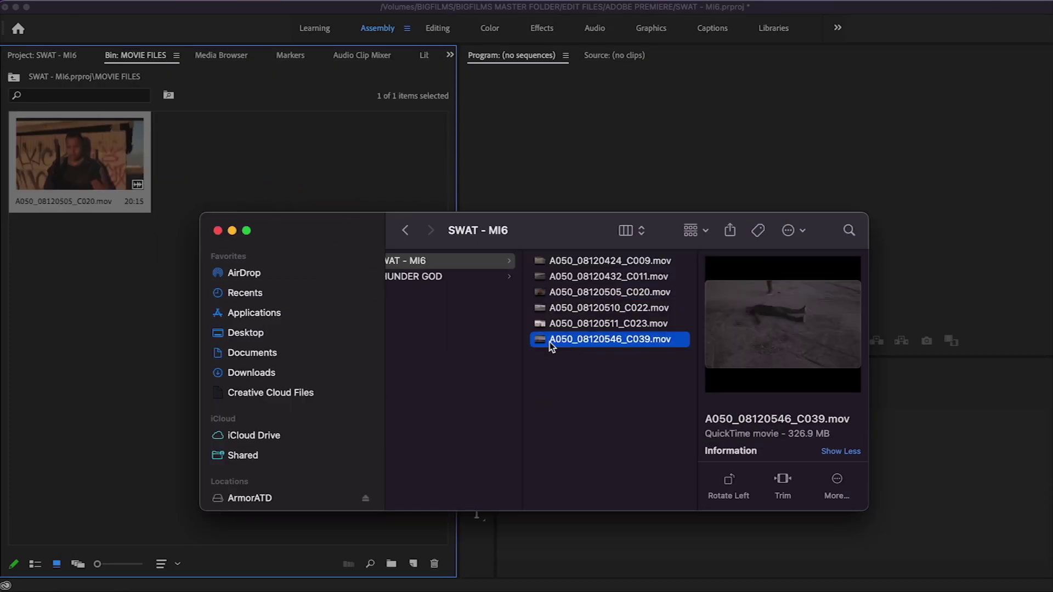
pyautogui.moveTo(549, 342); pyautogui.dragTo(230, 158)
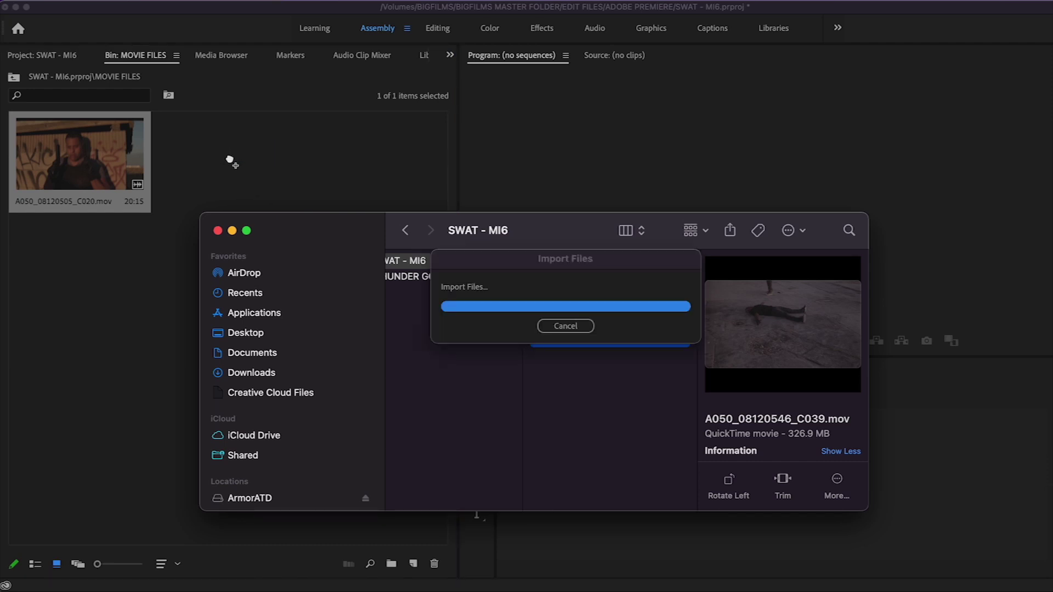
pyautogui.click(218, 231)
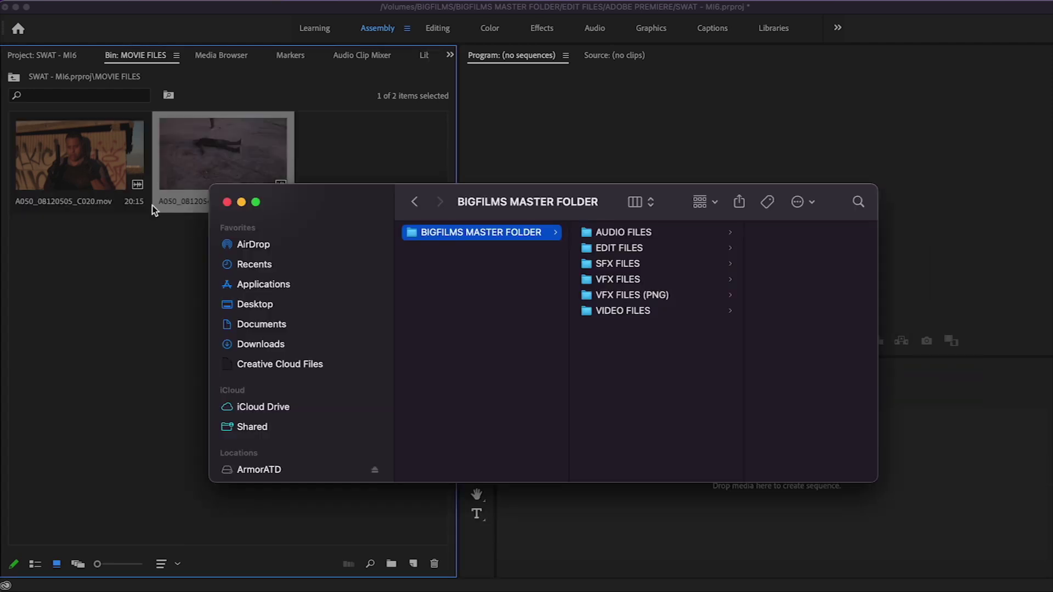
# - Scrub through A050_08120505_C020.mov, then A050_08120546_C039.mov, in the Source monitor
pyautogui.click(227, 202)
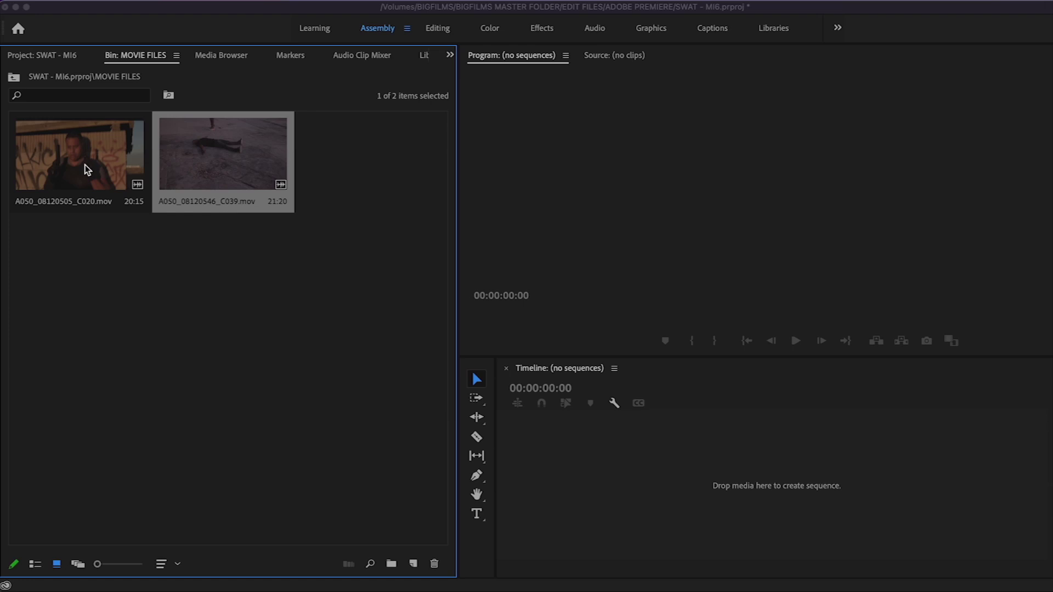
pyautogui.doubleClick(85, 165)
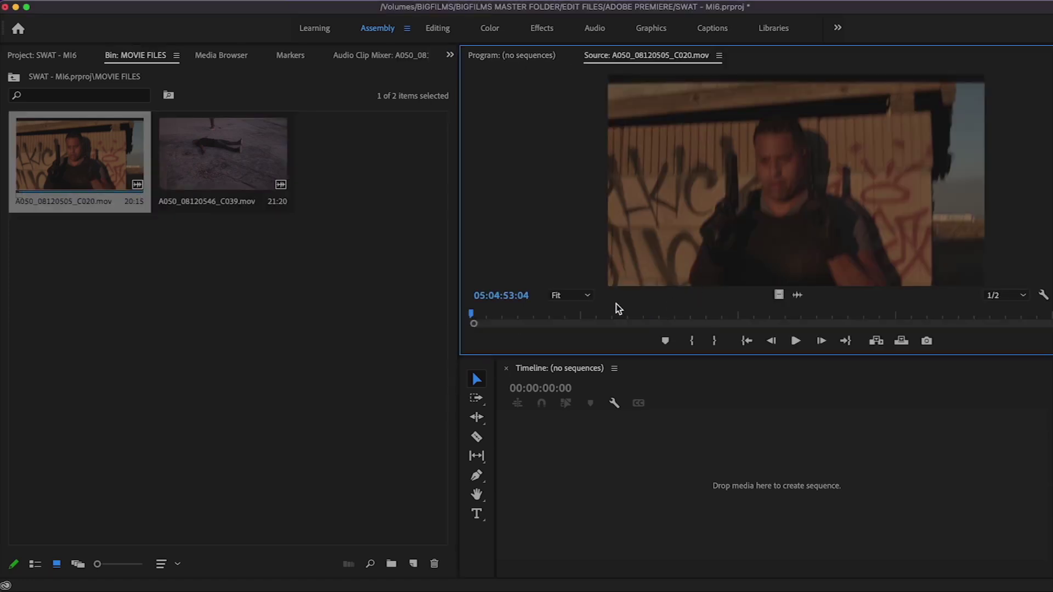
pyautogui.moveTo(599, 314); pyautogui.dragTo(701, 323)
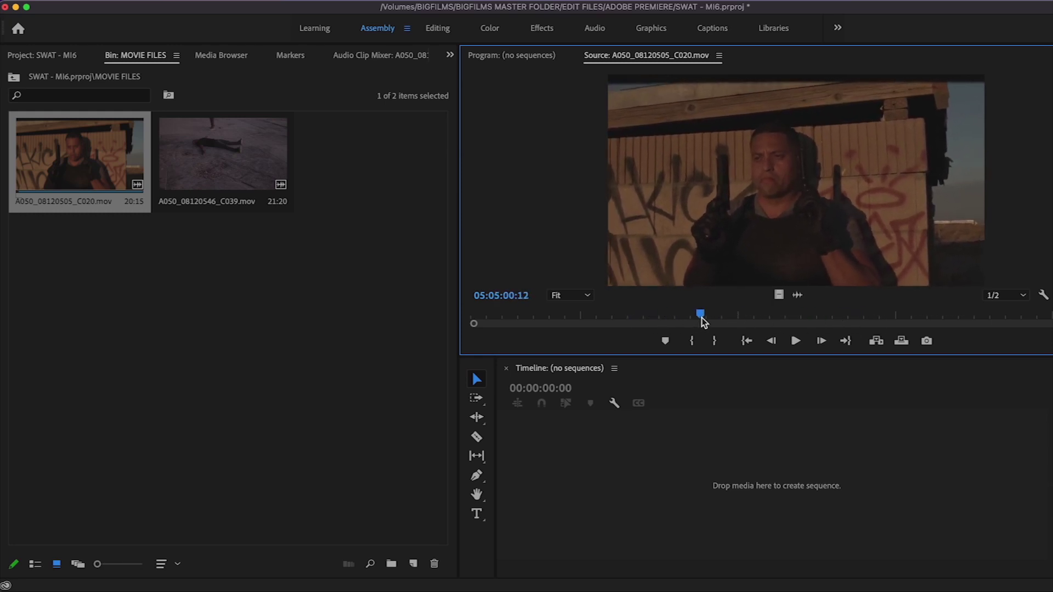
pyautogui.moveTo(704, 322)
pyautogui.mouseDown()
pyautogui.moveTo(802, 321)
pyautogui.moveTo(719, 321)
pyautogui.mouseUp()
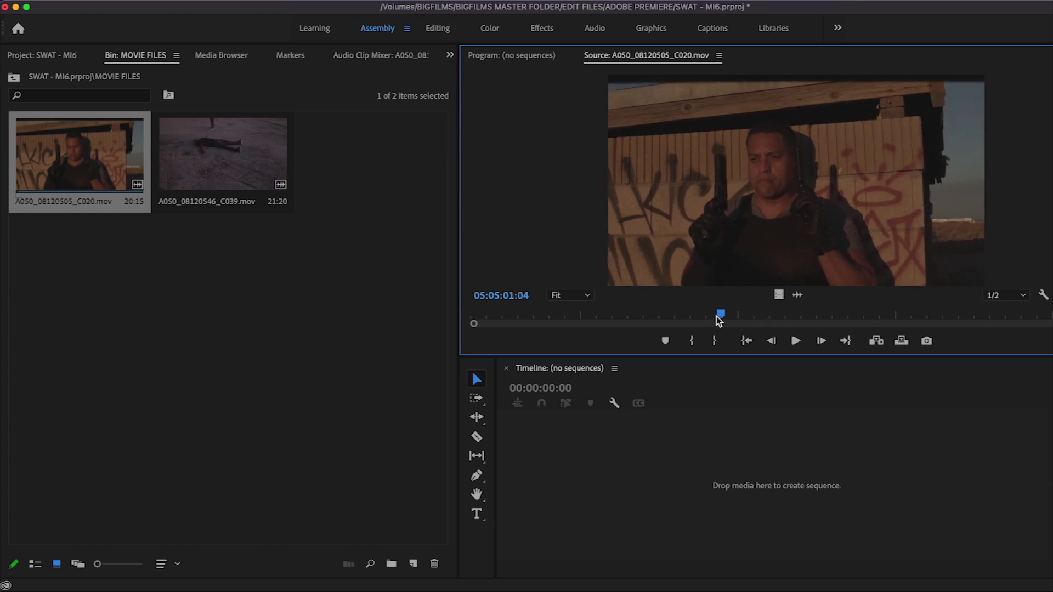
pyautogui.doubleClick(250, 178)
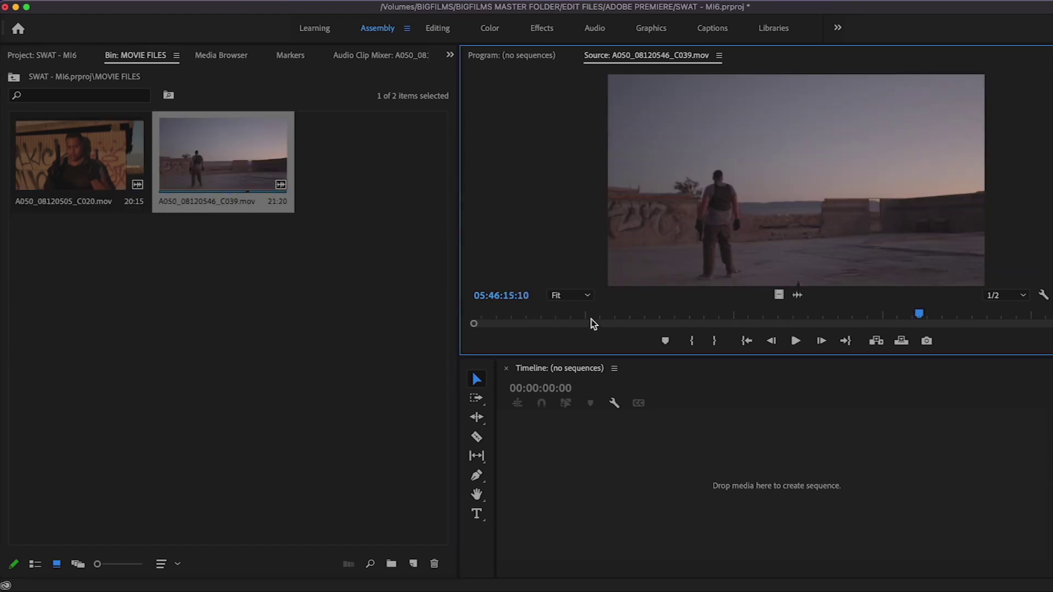
pyautogui.moveTo(591, 324); pyautogui.dragTo(769, 321)
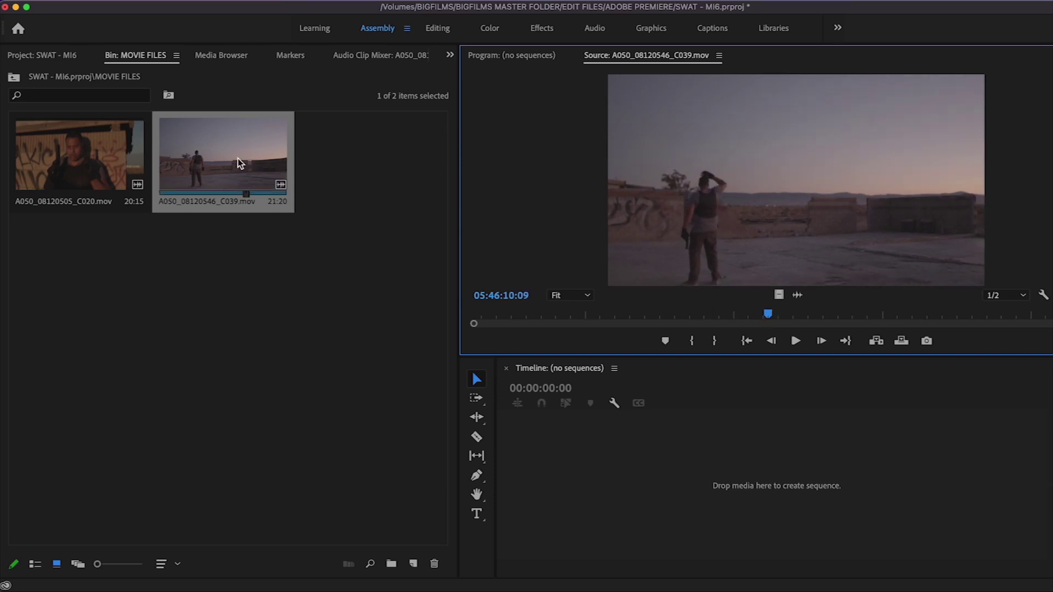
# - Open the BIGFILMS VFX bin and browse Finder to VFX FILES > MI6-Action-Pack-2K > 2 - Muzzle flashes > 01 - Gun
pyautogui.click(58, 60)
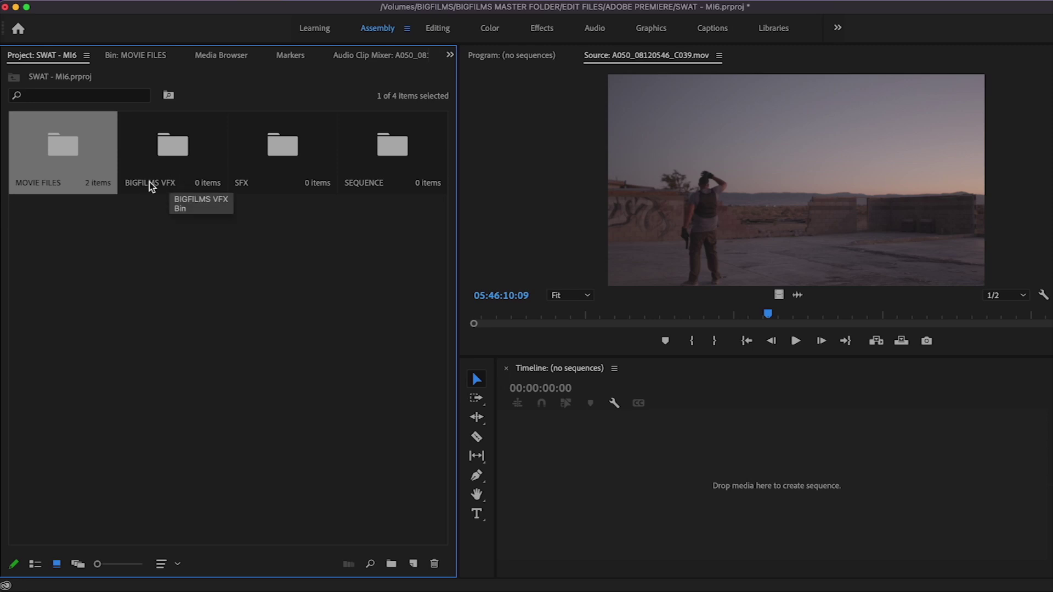
pyautogui.doubleClick(193, 163)
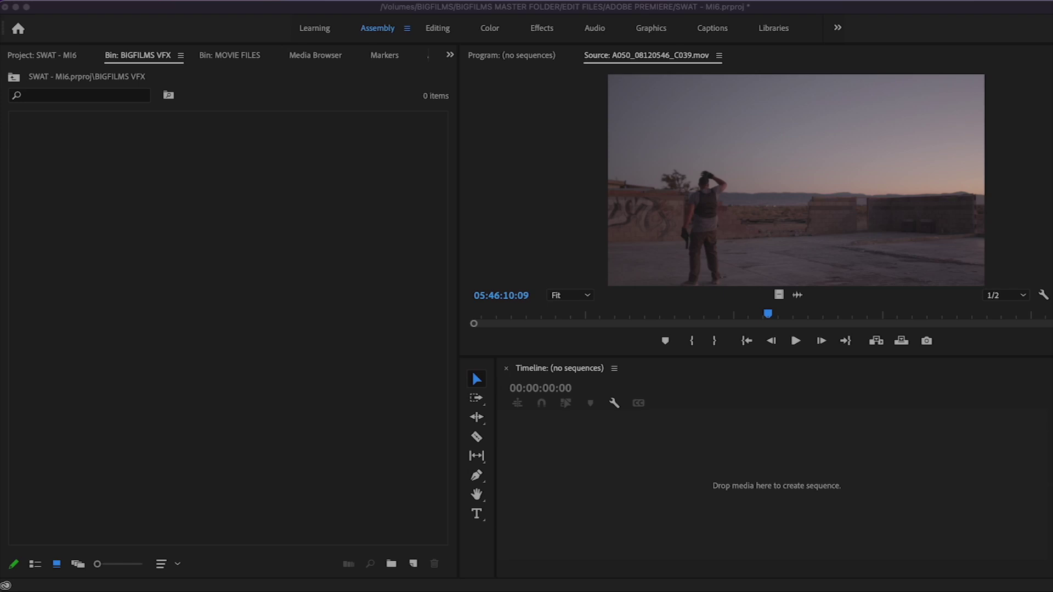
pyautogui.press('super+n')
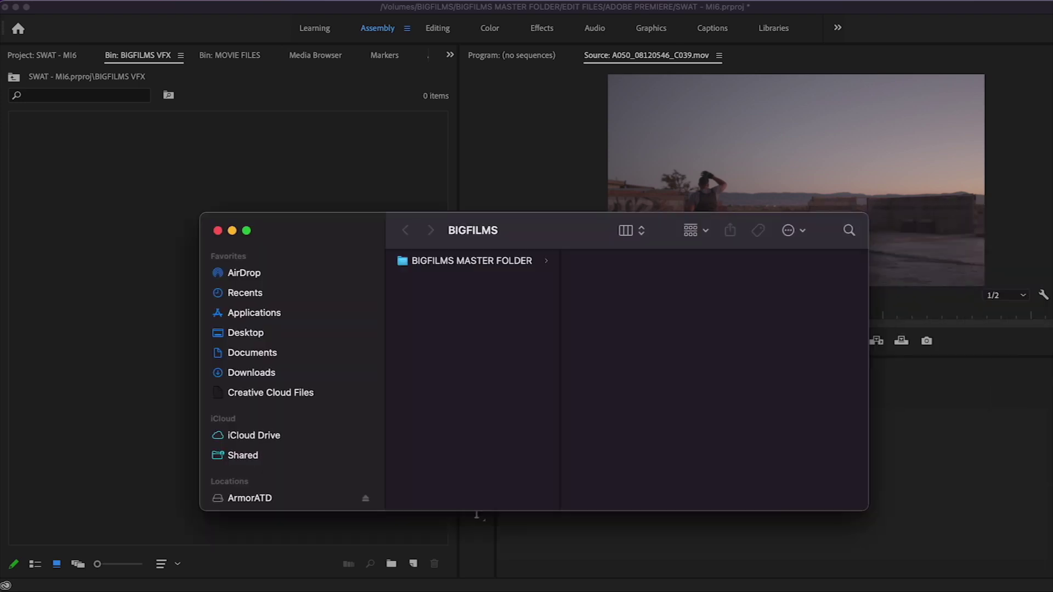
pyautogui.click(502, 263)
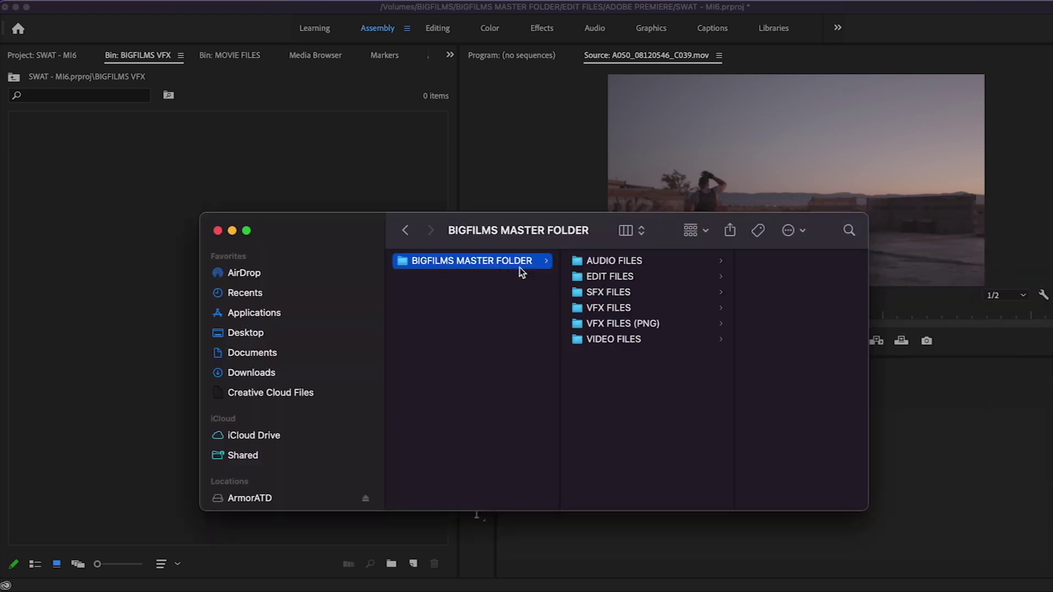
pyautogui.click(606, 310)
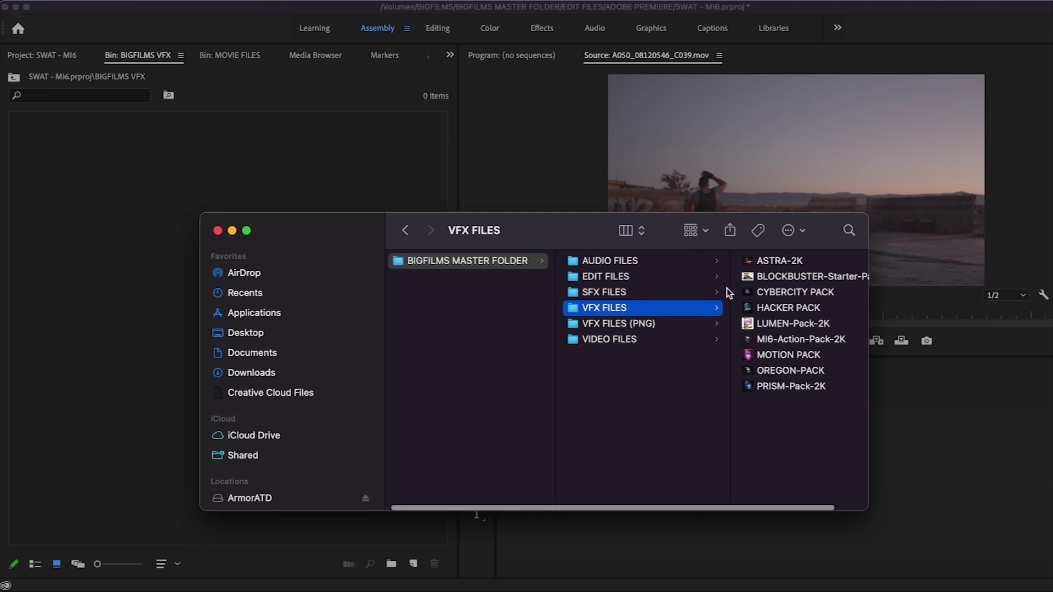
pyautogui.click(729, 341)
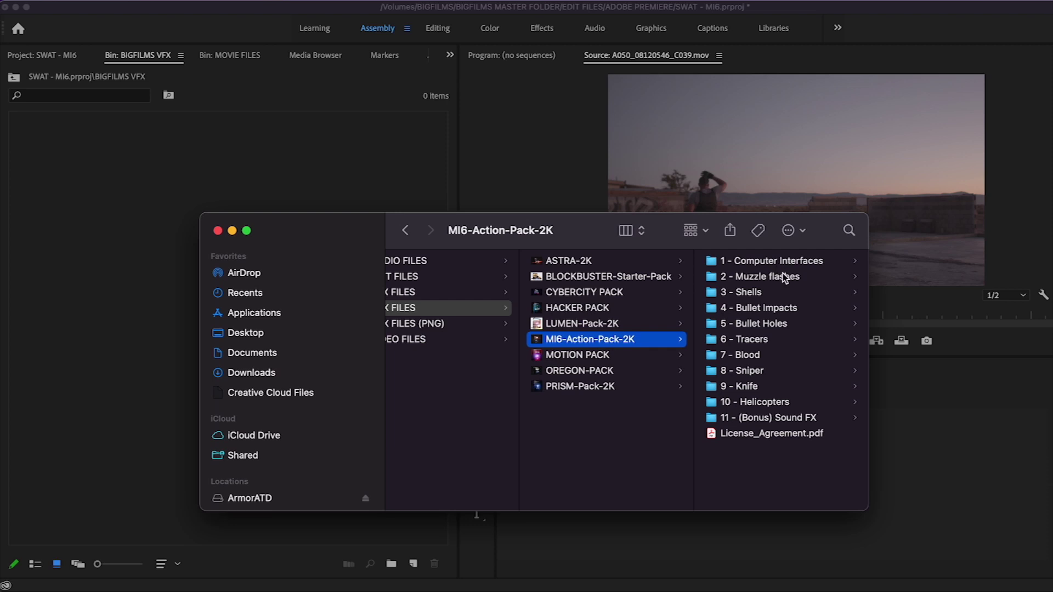
pyautogui.click(745, 277)
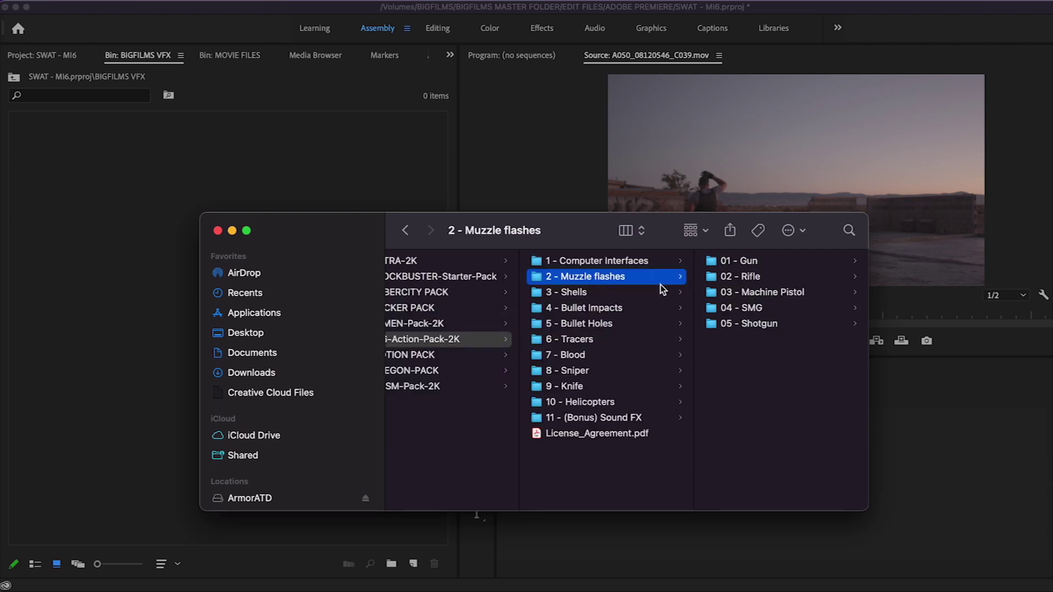
pyautogui.click(744, 263)
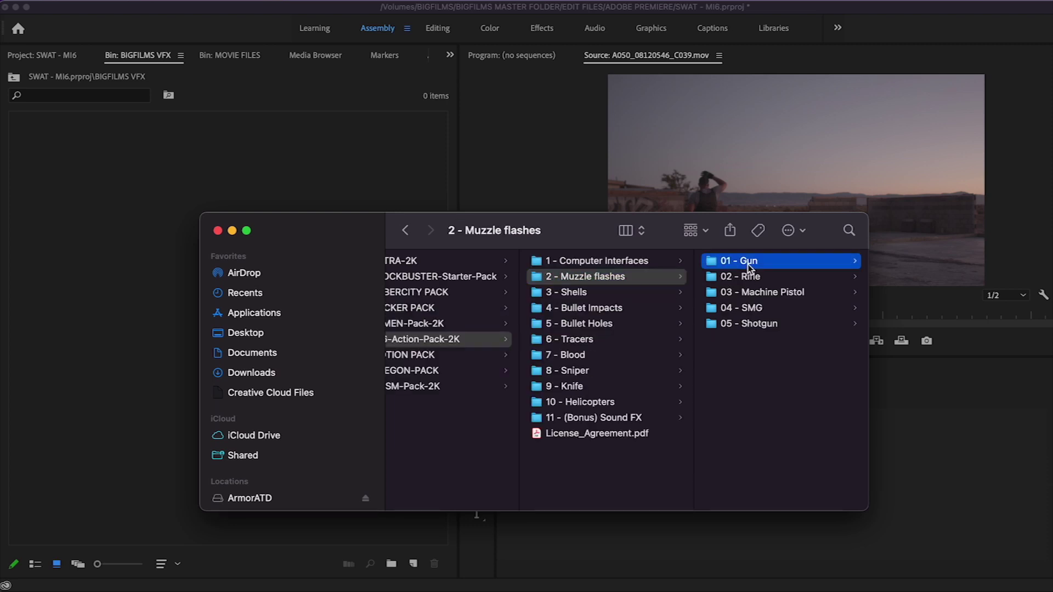
# - Import all nine clips, 01-Gun-Front.mov through 09-Gun-Side.mov, into BIGFILMS VFX
pyautogui.click(714, 260)
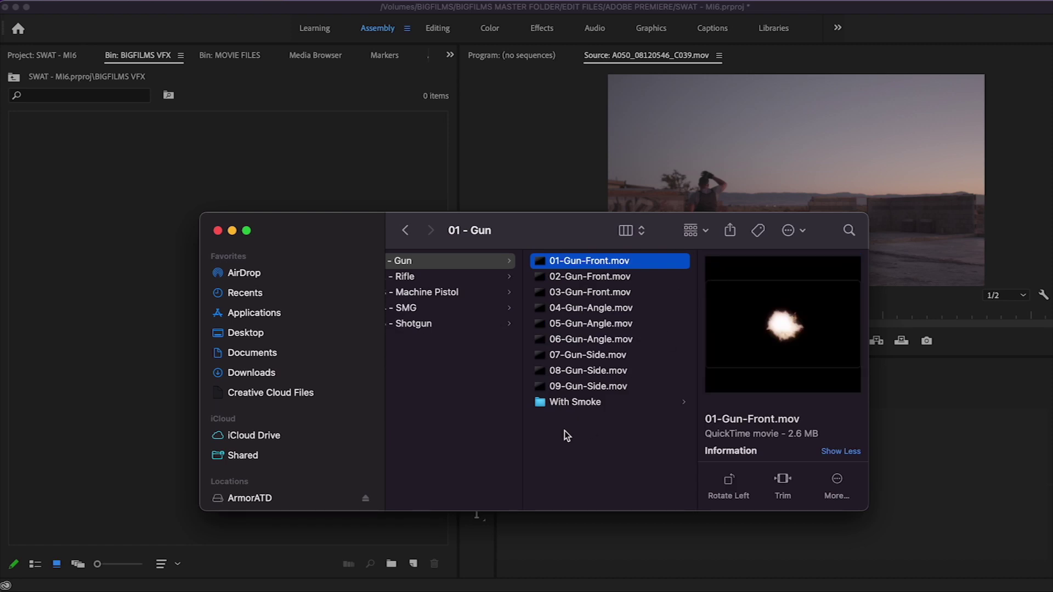
pyautogui.keyDown('shift'); pyautogui.click(581, 389); pyautogui.keyUp('shift')
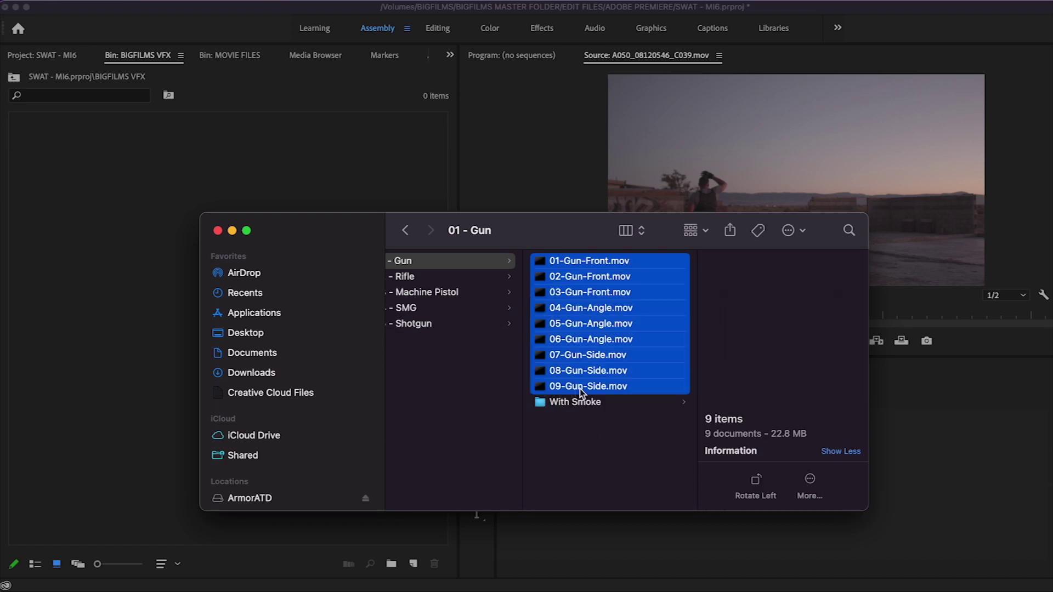
pyautogui.moveTo(583, 270); pyautogui.dragTo(114, 165)
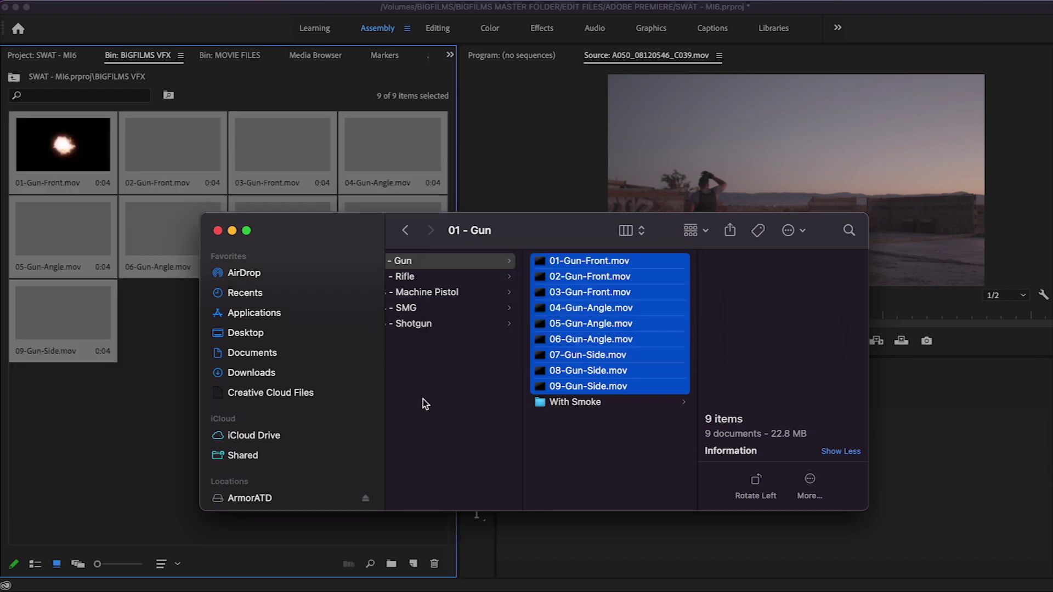
pyautogui.moveTo(546, 244); pyautogui.dragTo(576, 347)
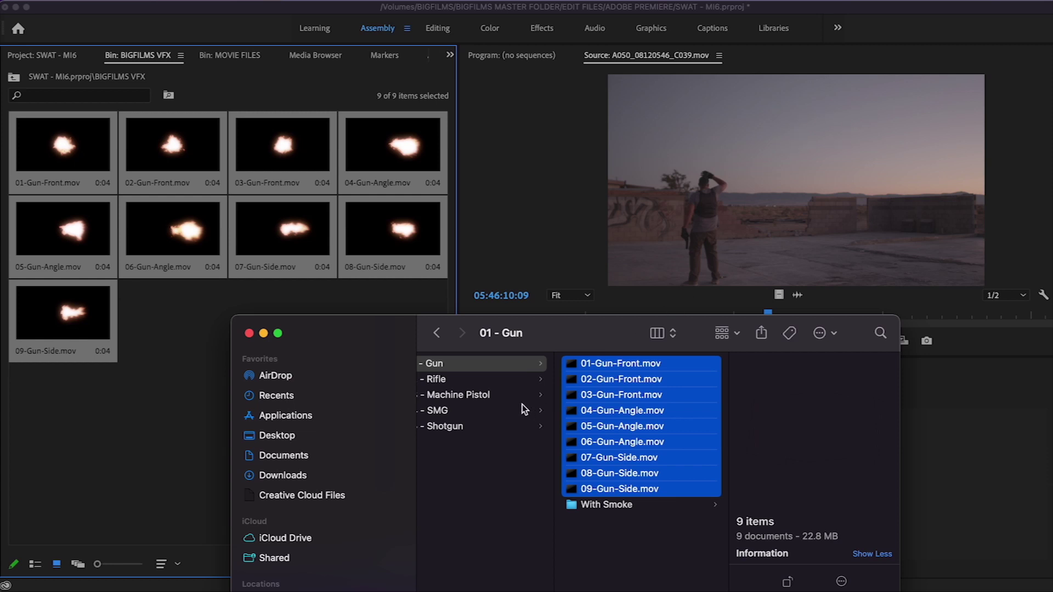
# - Open the 10 - Helicopters folder and Quick Look helicopter clips 01 through 04
pyautogui.hscroll(-5, 522, 412)
pyautogui.hscroll(-2, 523, 415)
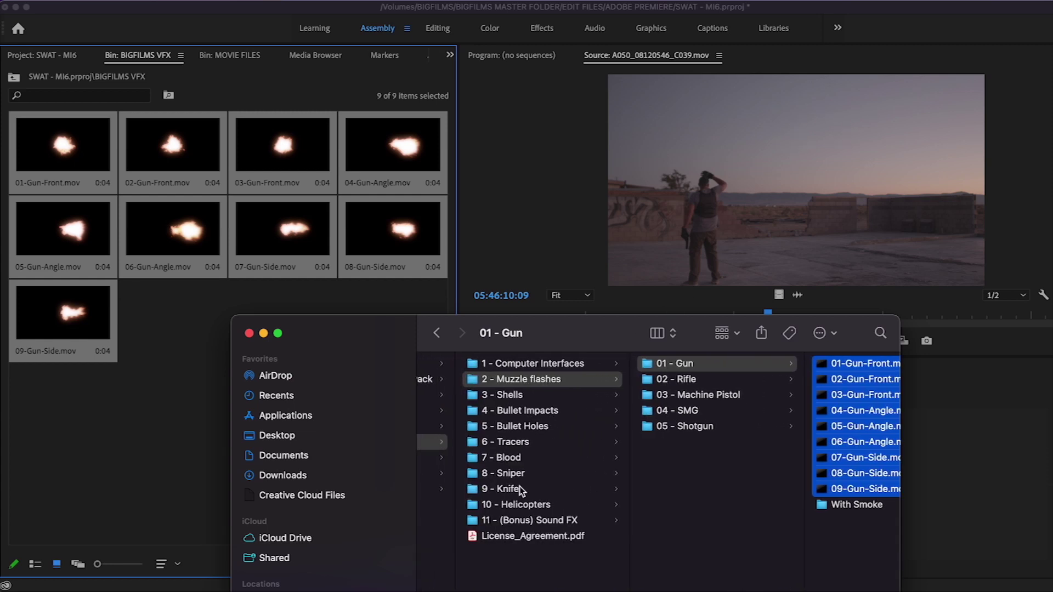
pyautogui.click(559, 505)
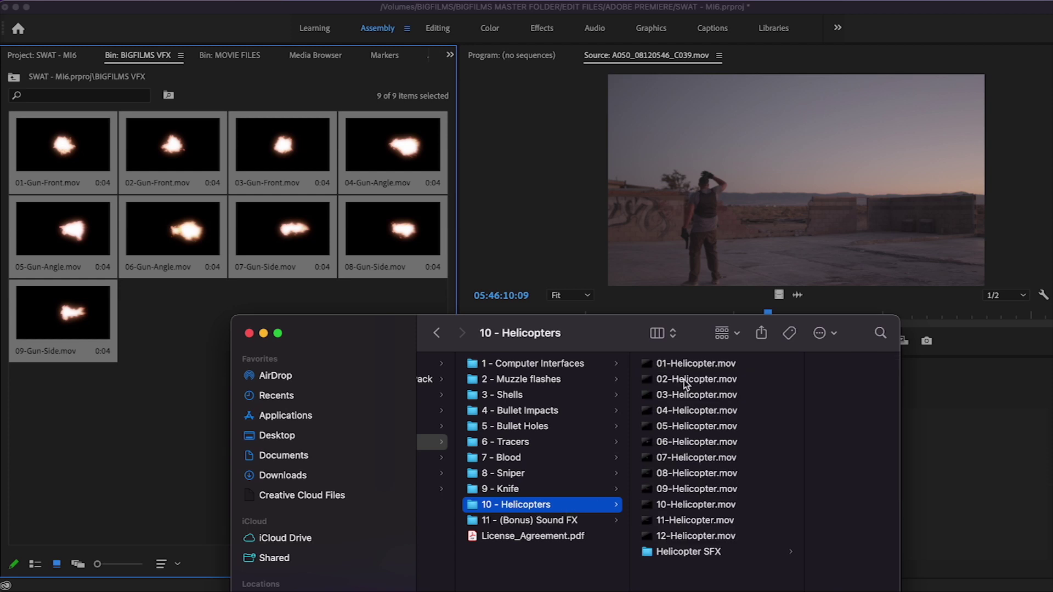
pyautogui.click(686, 364)
pyautogui.press('space')
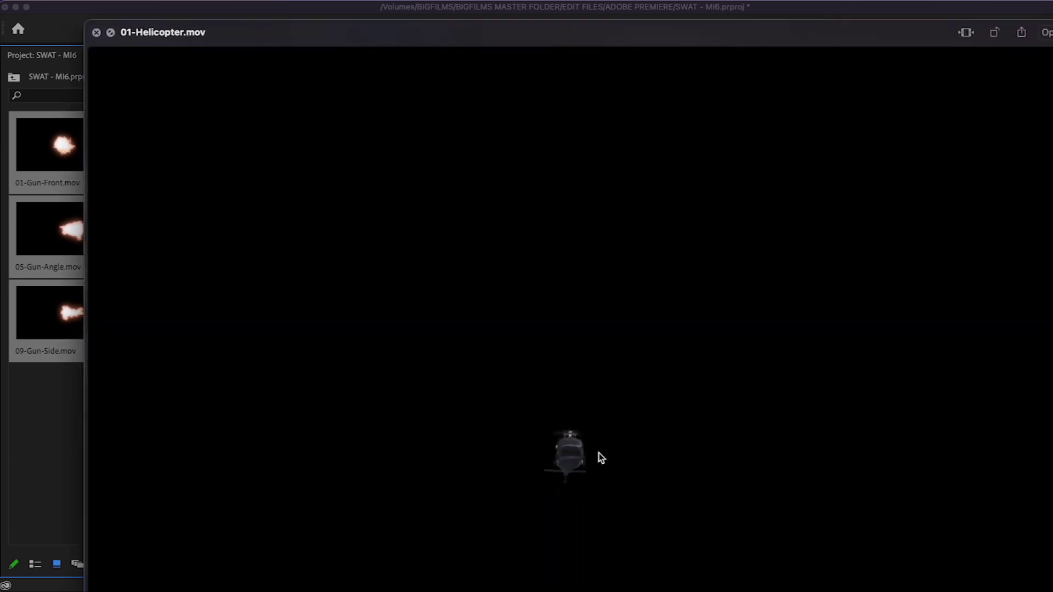
pyautogui.press('Down')
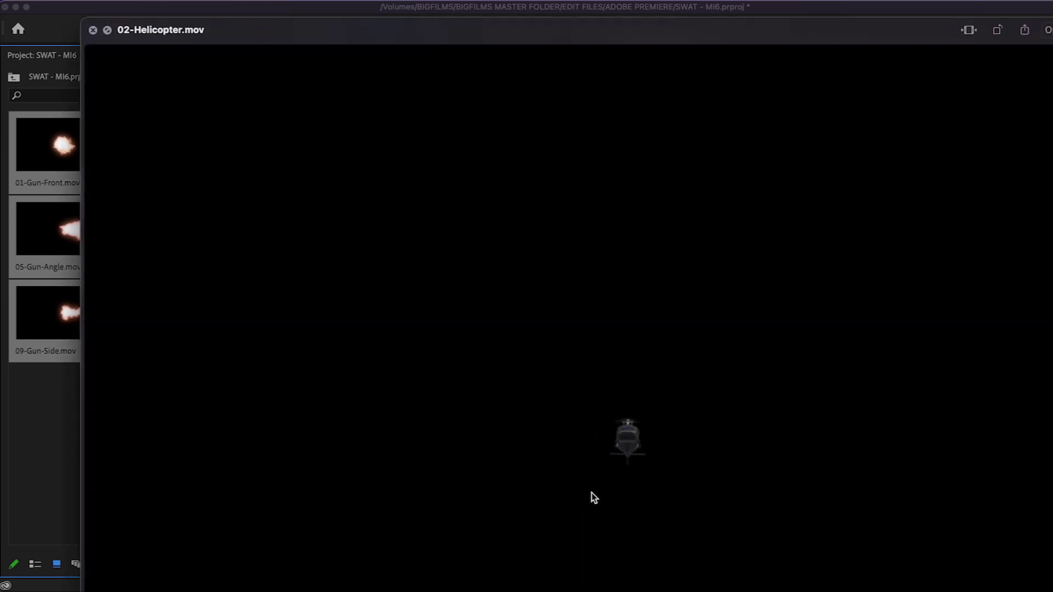
pyautogui.press('Down')
pyautogui.press('Down')
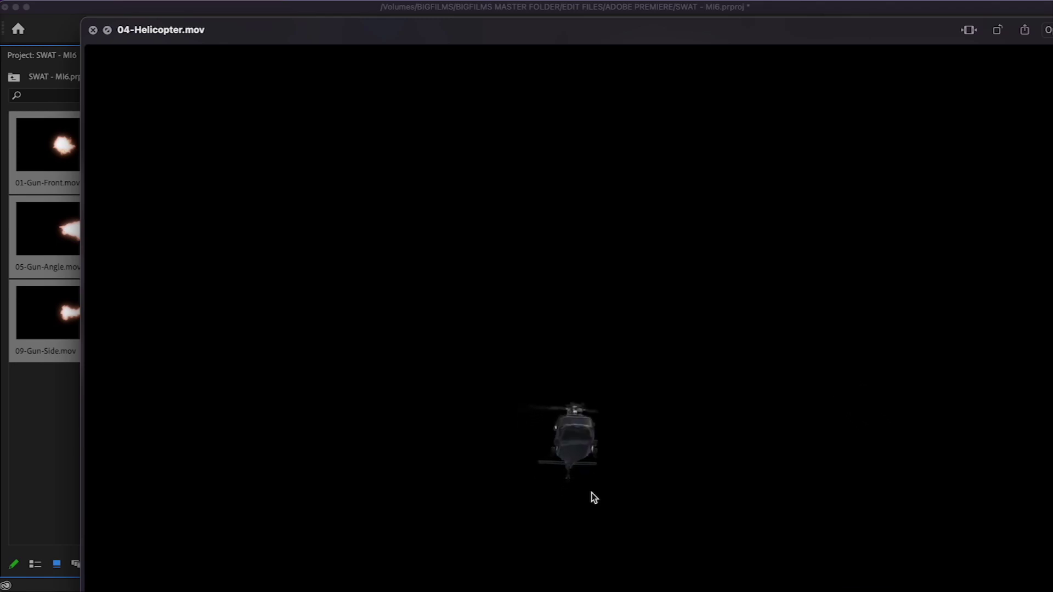
pyautogui.press('space')
# - Import all twelve clips, 01-Helicopter.mov through 12-Helicopter.mov, into the BIGFILMS VFX bin
pyautogui.click(610, 366)
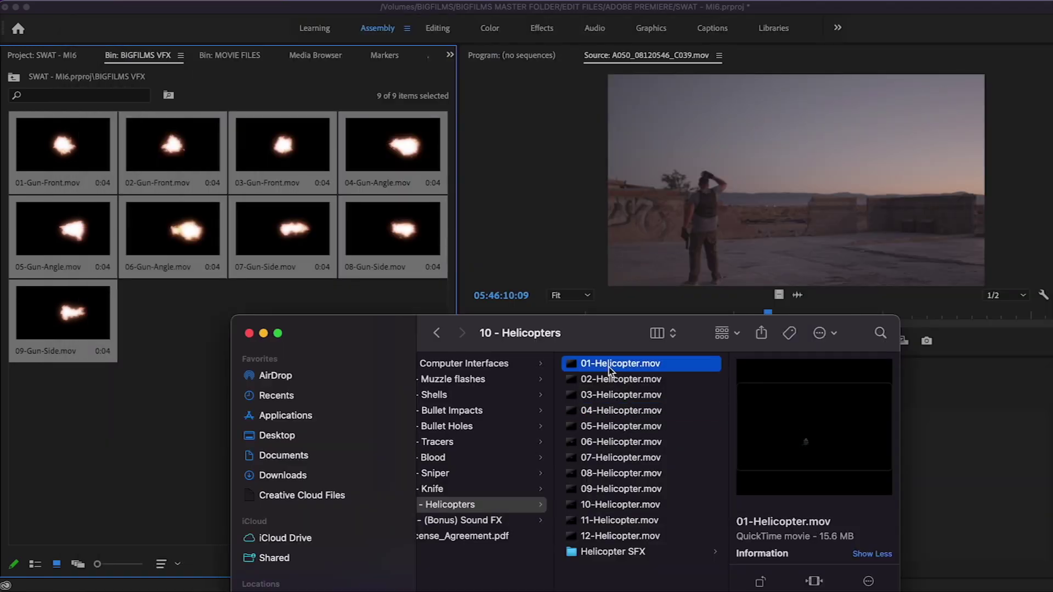
pyautogui.keyDown('shift'); pyautogui.click(590, 537); pyautogui.keyUp('shift')
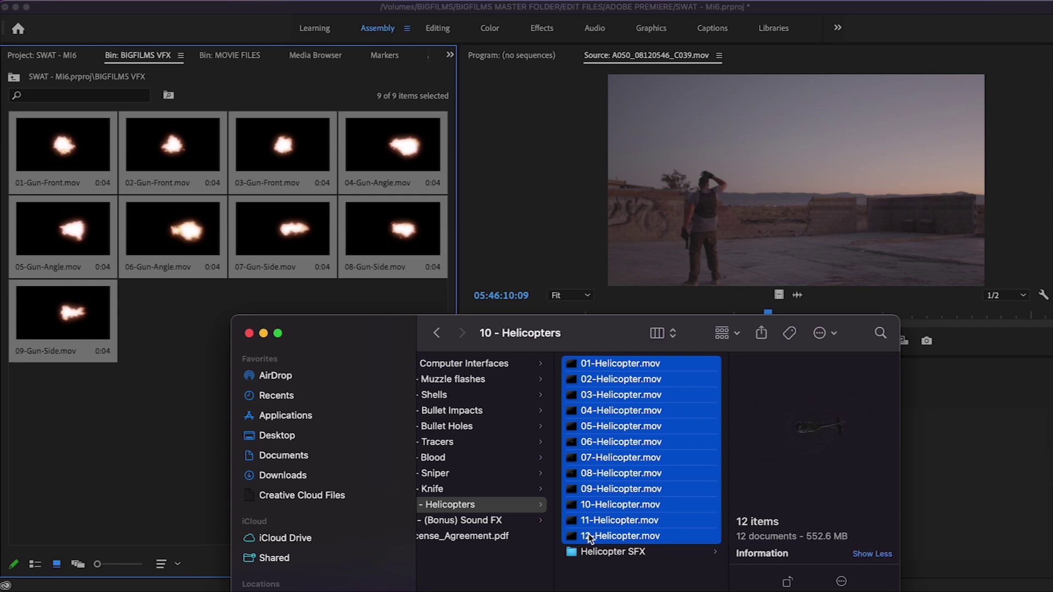
pyautogui.moveTo(606, 365); pyautogui.dragTo(158, 329)
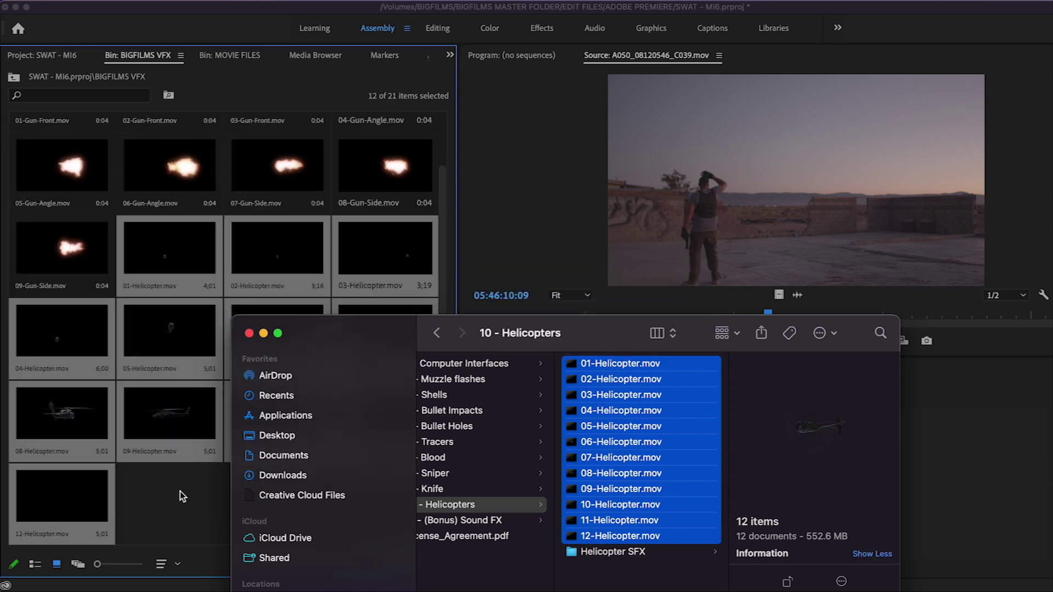
pyautogui.click(181, 492)
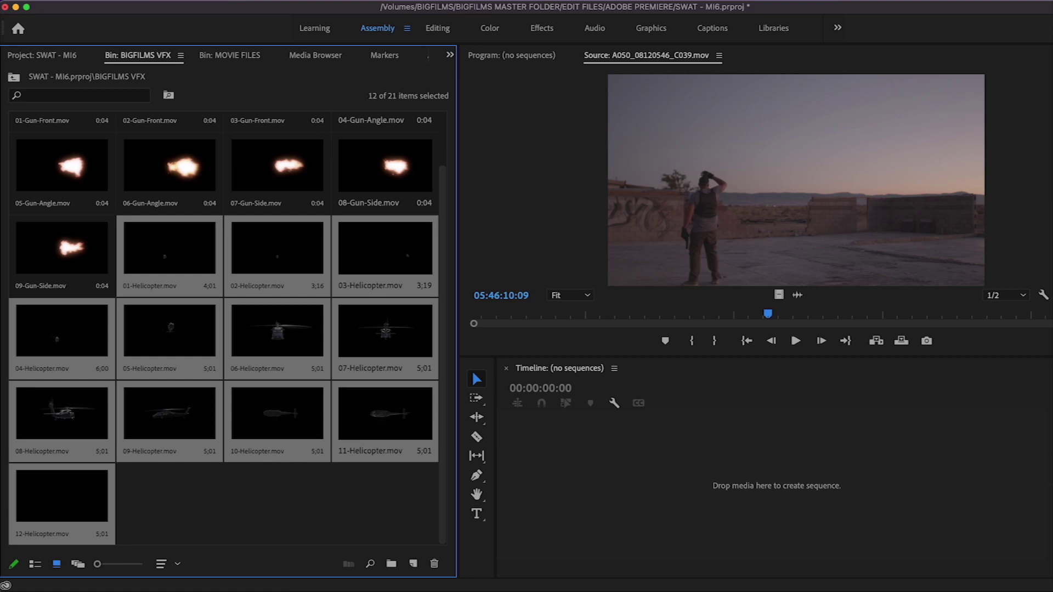
pyautogui.press('super+Tab')
pyautogui.click(245, 332)
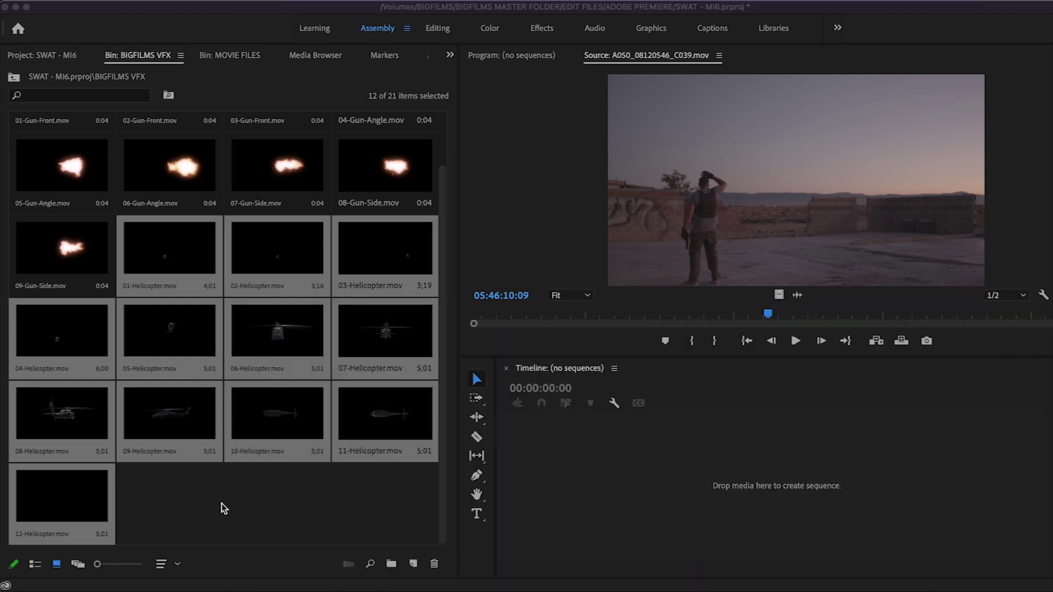
pyautogui.click(221, 503)
pyautogui.press('super+i')
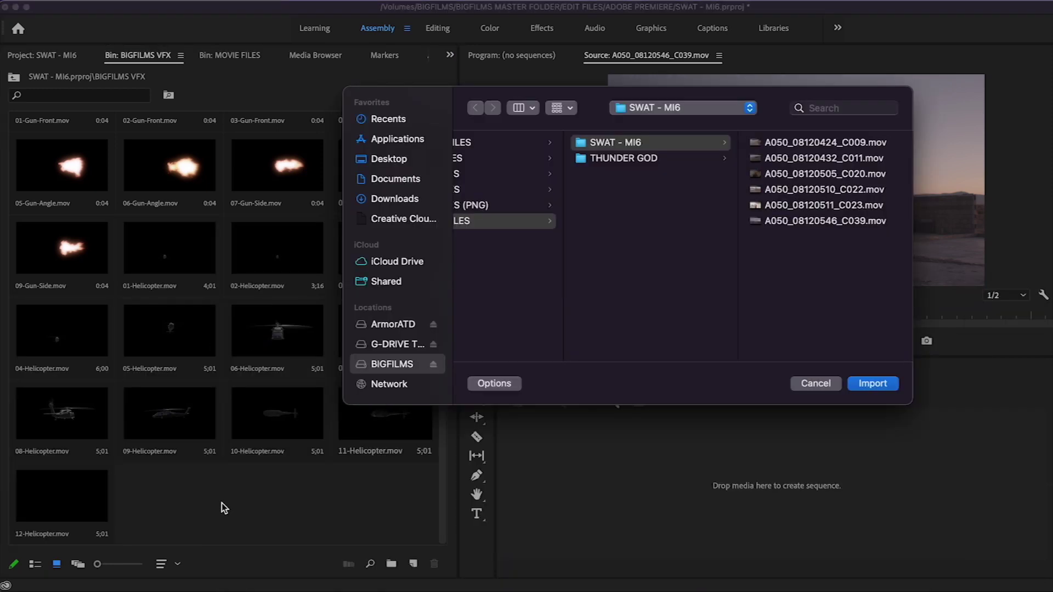
pyautogui.hscroll(-5, 527, 296)
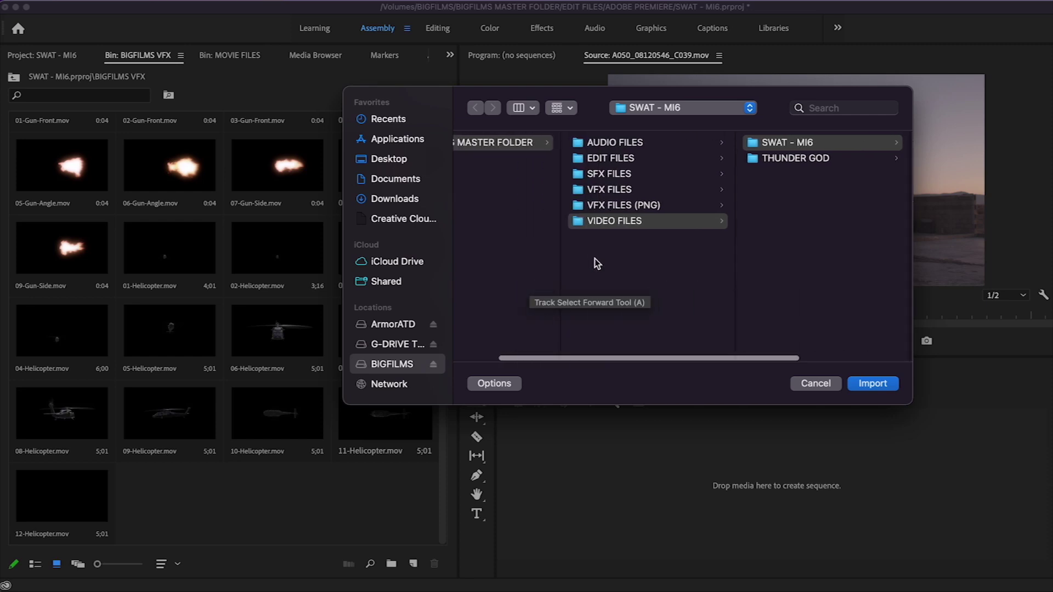
pyautogui.hscroll(2, 556, 258)
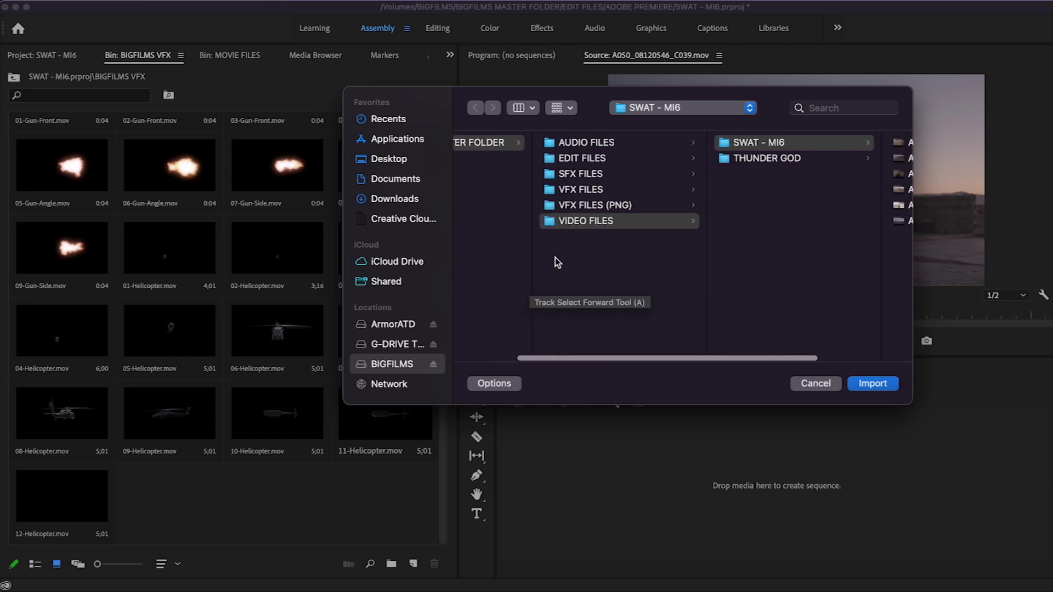
pyautogui.hscroll(-4, 558, 260)
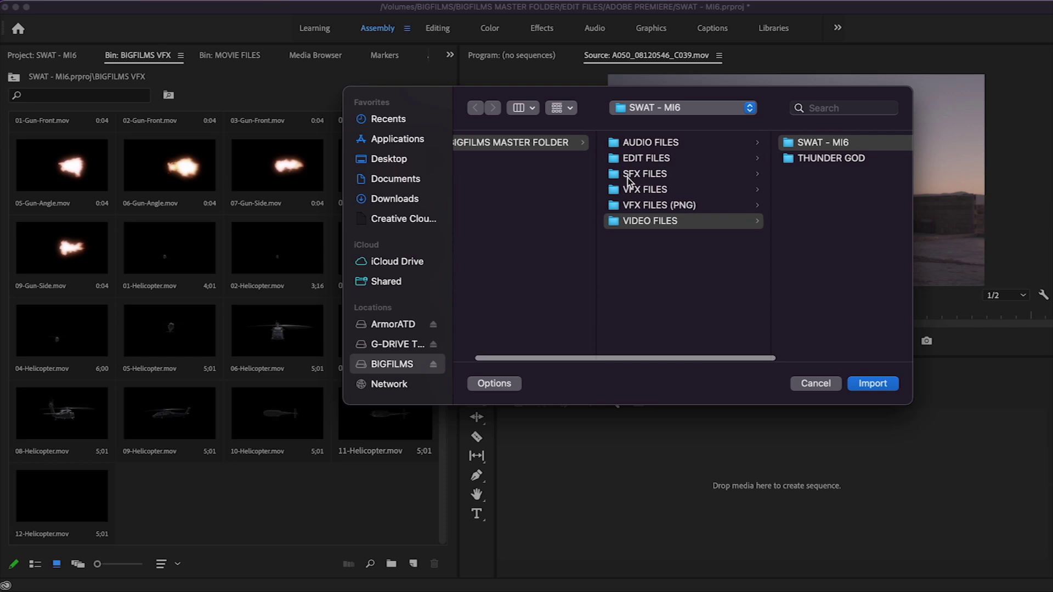
pyautogui.click(656, 162)
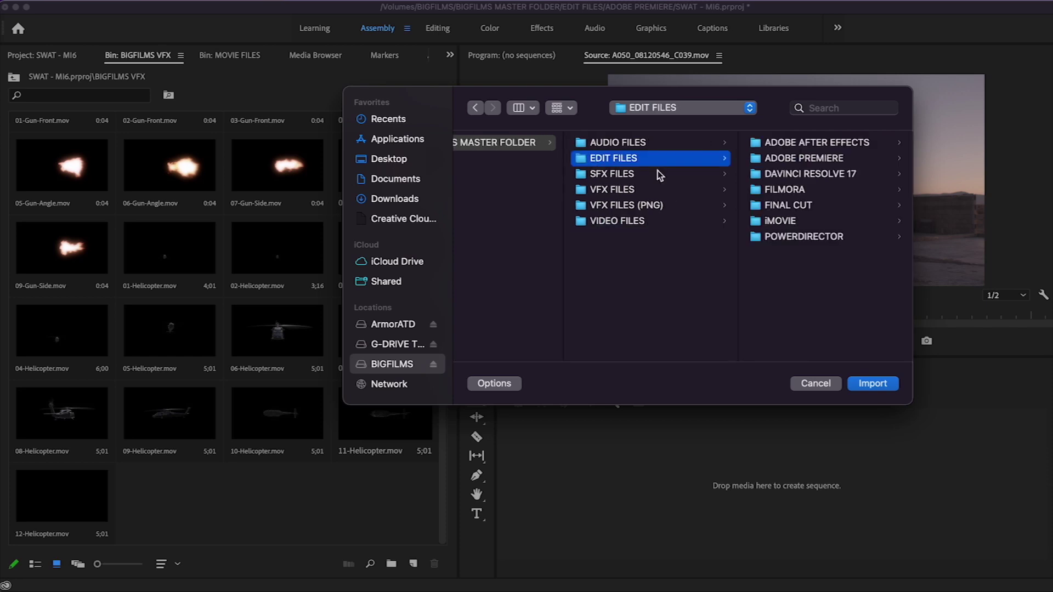
pyautogui.click(794, 164)
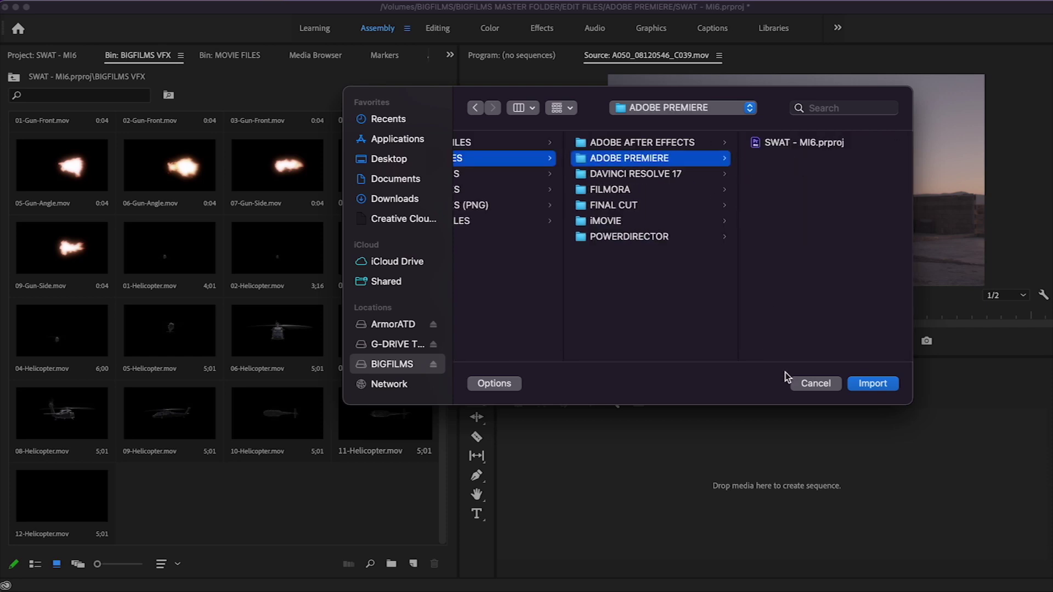
pyautogui.click(813, 384)
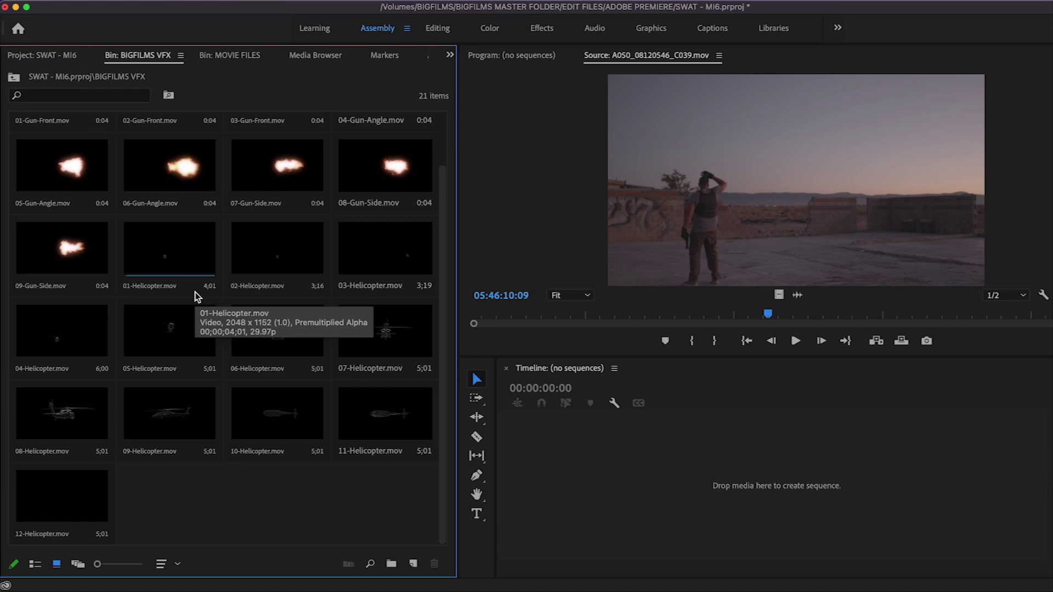
# - Close the SWAT - MI6 project window and save changes when prompted
pyautogui.click(6, 7)
pyautogui.click(629, 321)
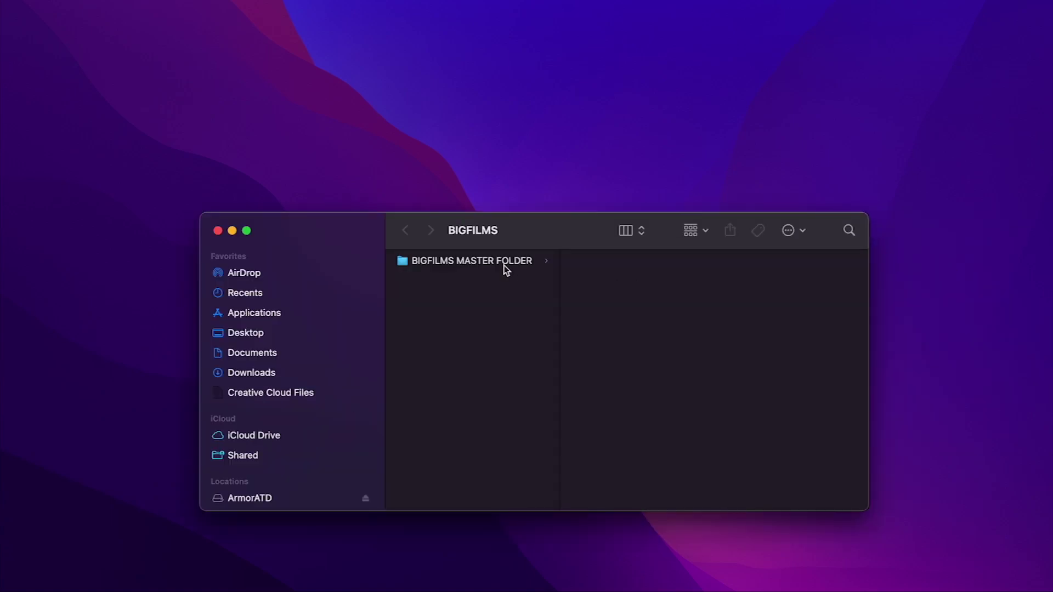
# - Browse BIGFILMS MASTER FOLDER > EDIT FILES > ADOBE PREMIERE and open SWAT - MI6.prproj
pyautogui.click(504, 265)
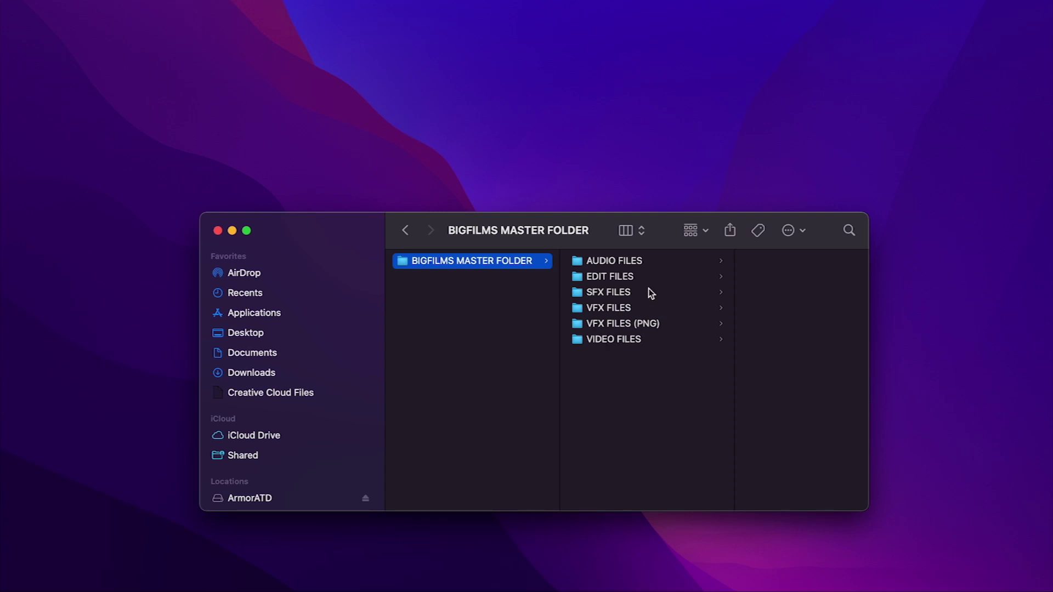
pyautogui.click(623, 279)
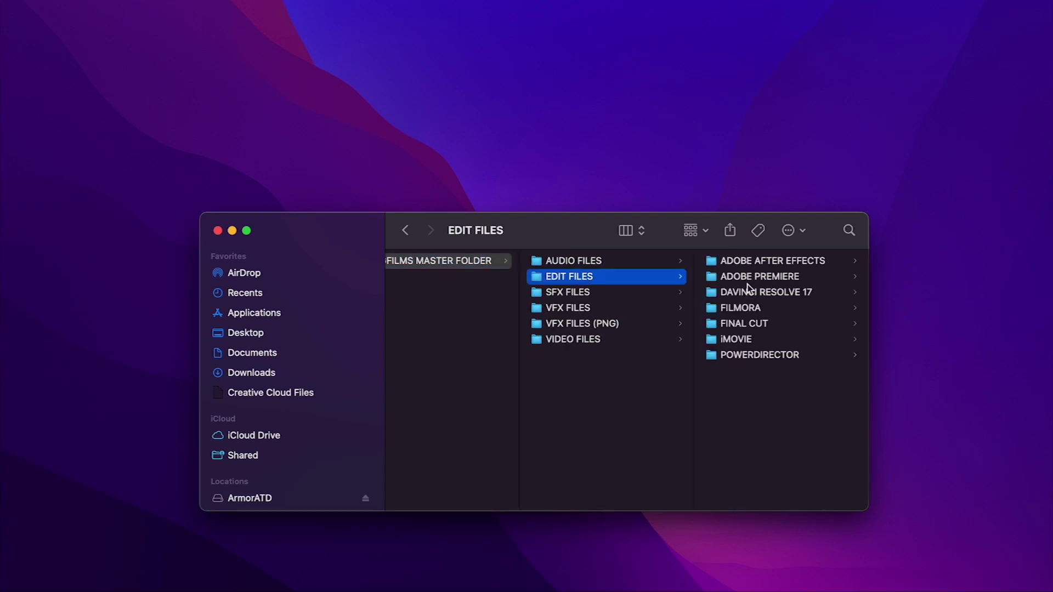
pyautogui.click(747, 280)
pyautogui.click(724, 279)
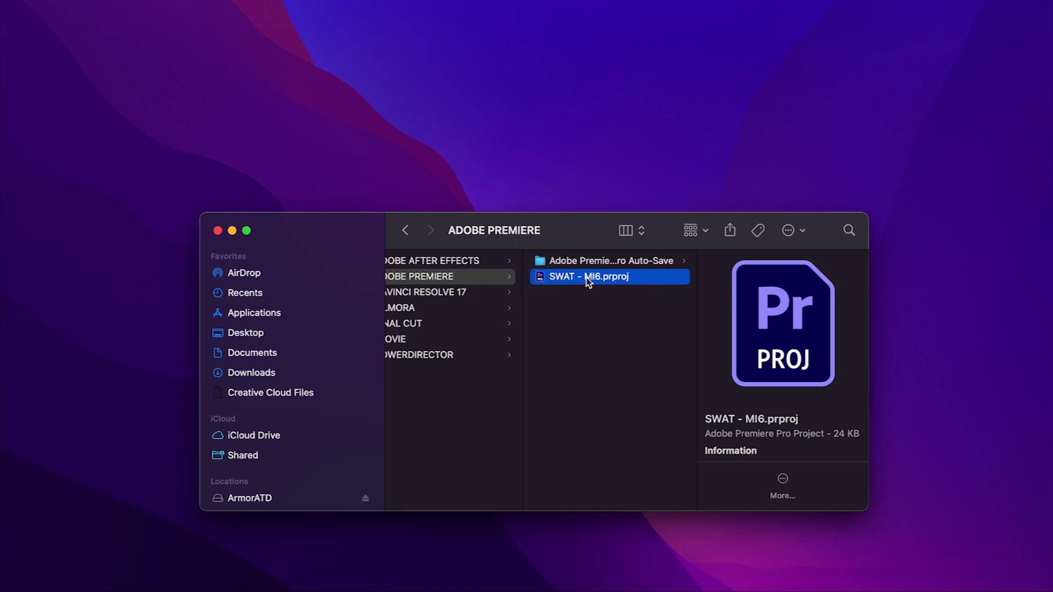
pyautogui.doubleClick(587, 278)
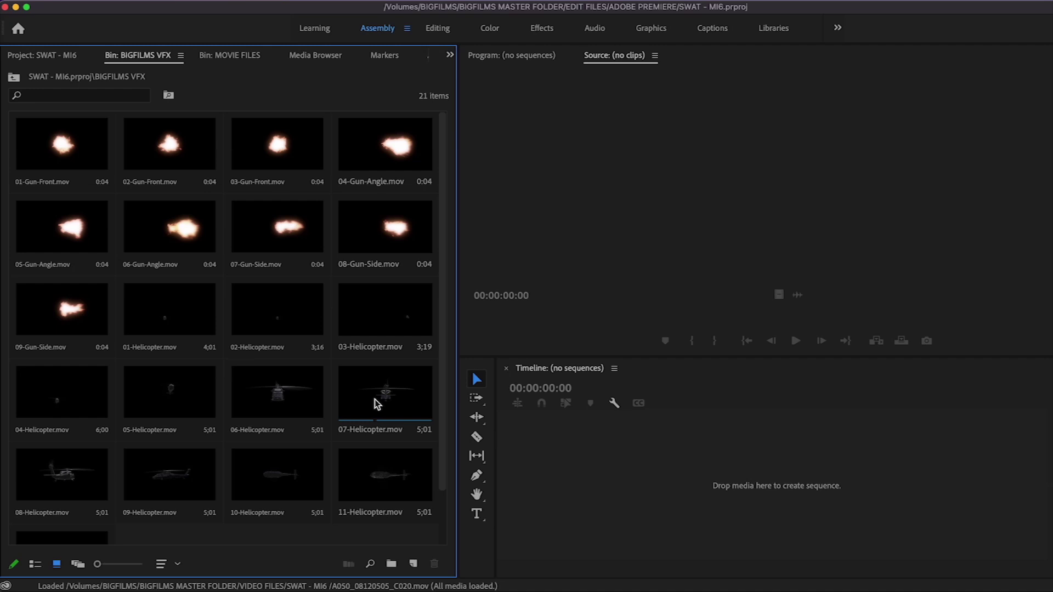
# - Scroll through the BIGFILMS VFX bin and load 02-Gun-Front.mov into the Source monitor
pyautogui.scroll(-2, 374, 400)
pyautogui.scroll(2, 374, 403)
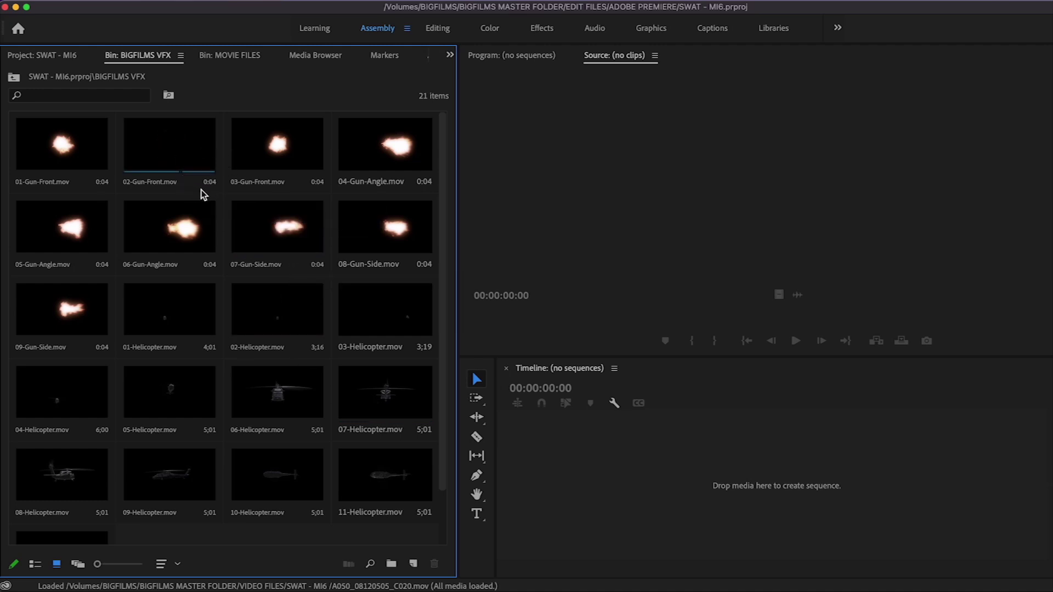
pyautogui.doubleClick(172, 158)
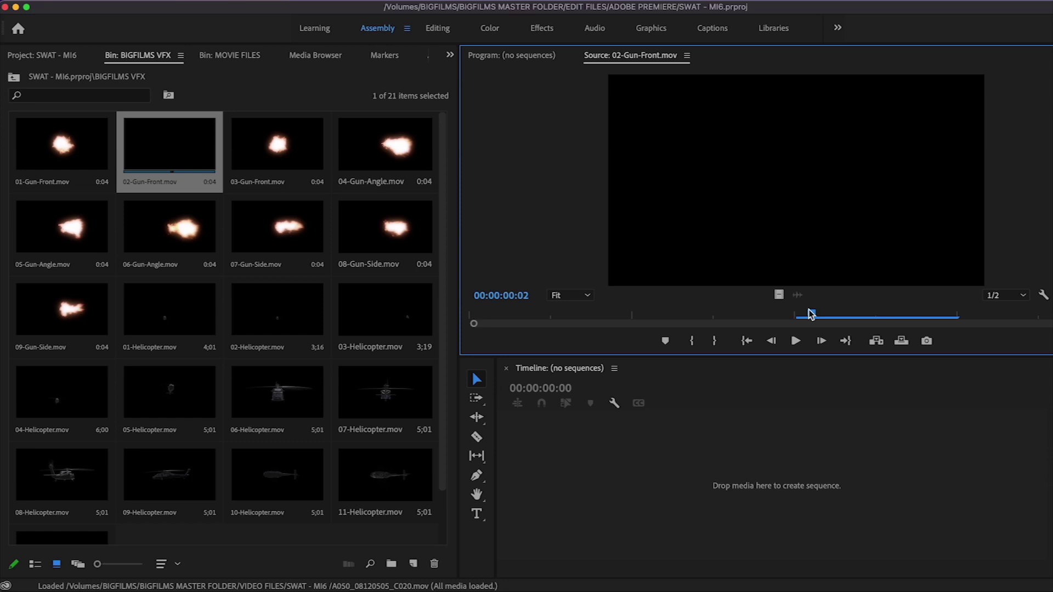
# - Scrub 02-Gun-Front.mov, select 06-Helicopter, then return to the project's four top-level folders
pyautogui.moveTo(811, 315); pyautogui.dragTo(738, 311)
pyautogui.click(171, 173)
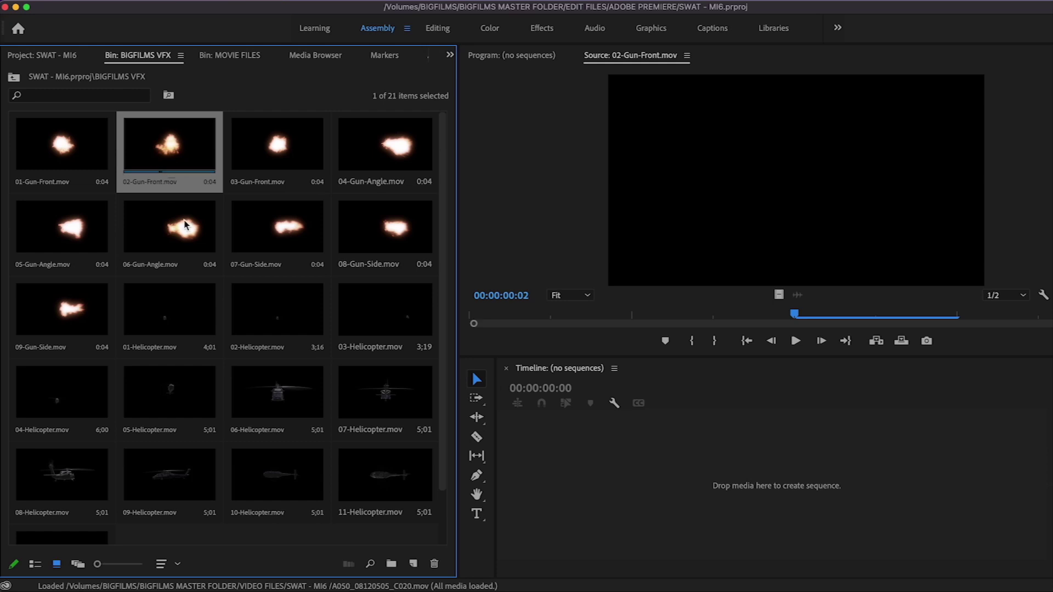
pyautogui.click(293, 397)
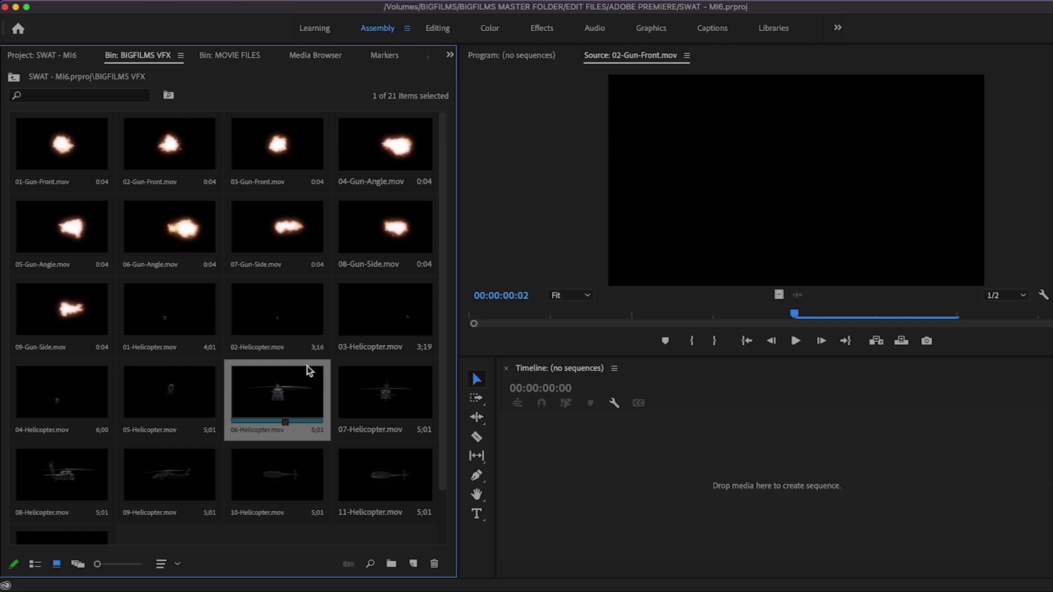
pyautogui.click(58, 56)
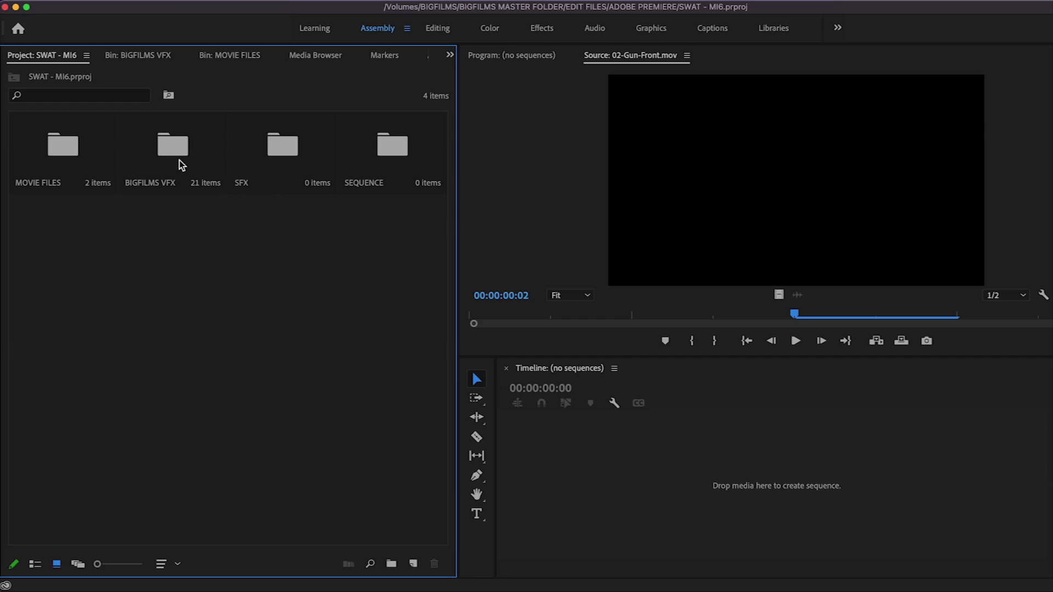
# - Load A050_08120546_C039.mov from MOVIE FILES in the Editing workspace and mark a 00:00:03:05 in-out range
pyautogui.doubleClick(88, 157)
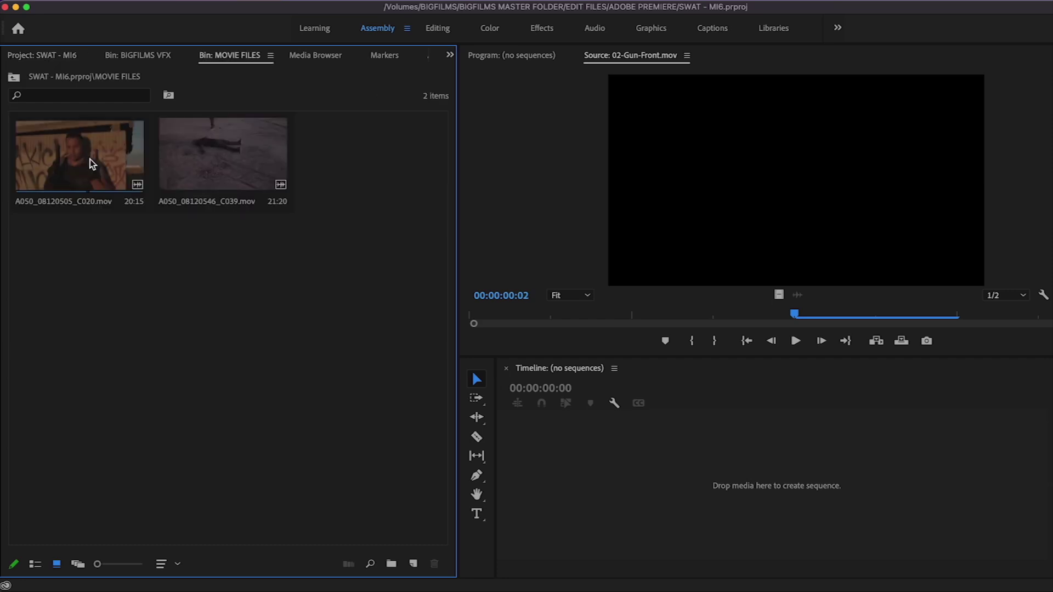
pyautogui.doubleClick(208, 162)
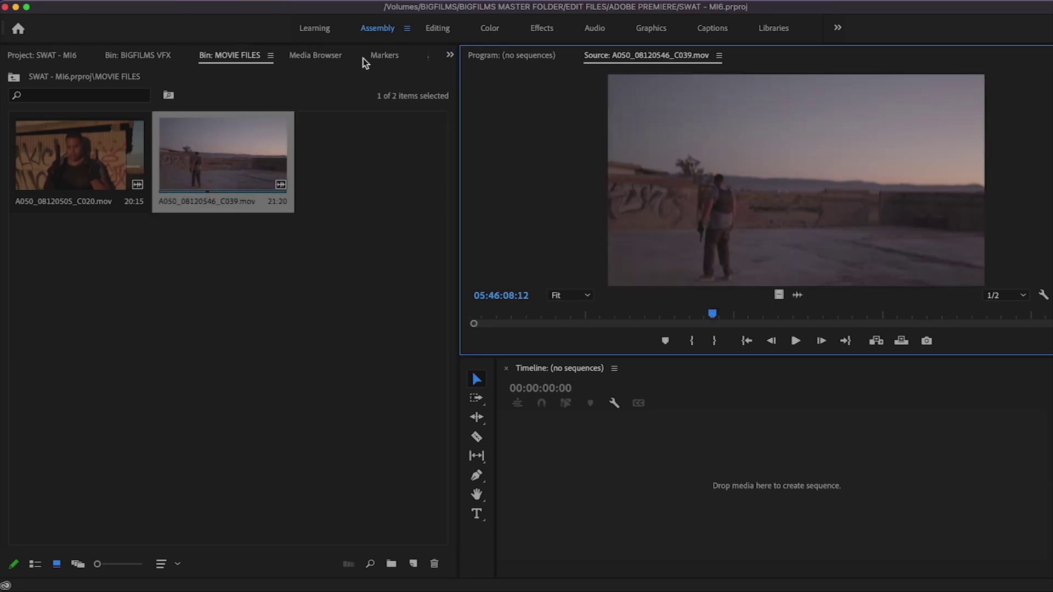
pyautogui.click(437, 28)
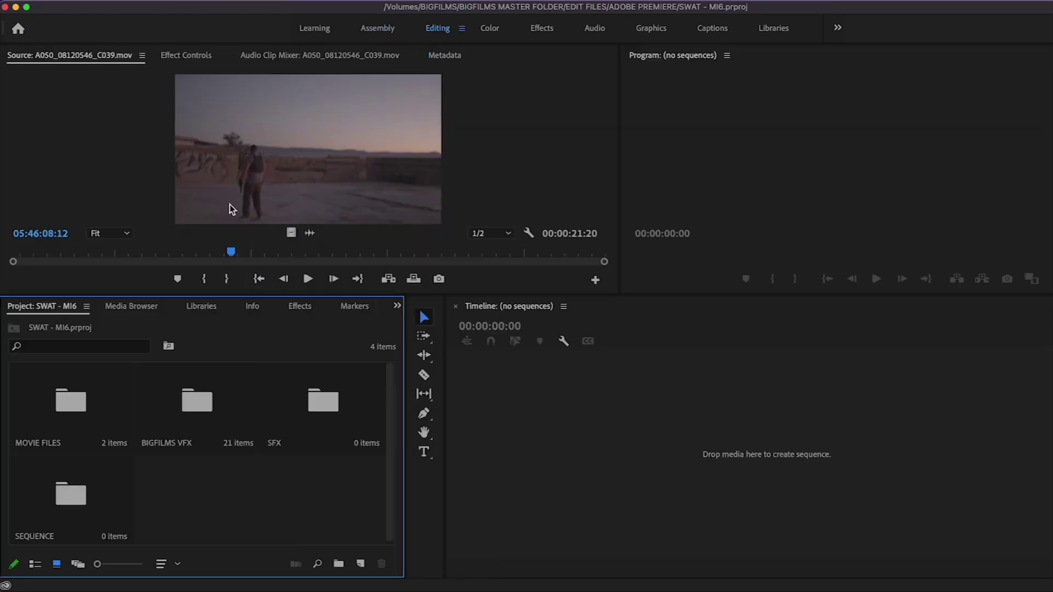
pyautogui.moveTo(231, 252); pyautogui.dragTo(338, 258)
pyautogui.press('i')
pyautogui.press('o')
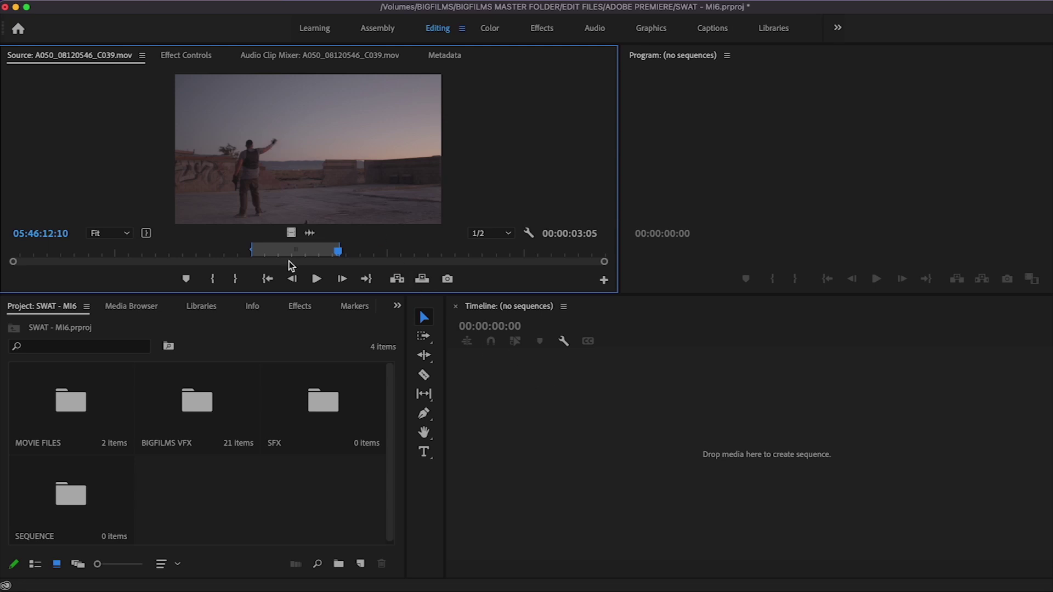
# - Drop the marked clip's video into a new sequence, nudge it slightly later, scrub, and return to Assembly
pyautogui.moveTo(291, 232); pyautogui.dragTo(578, 415)
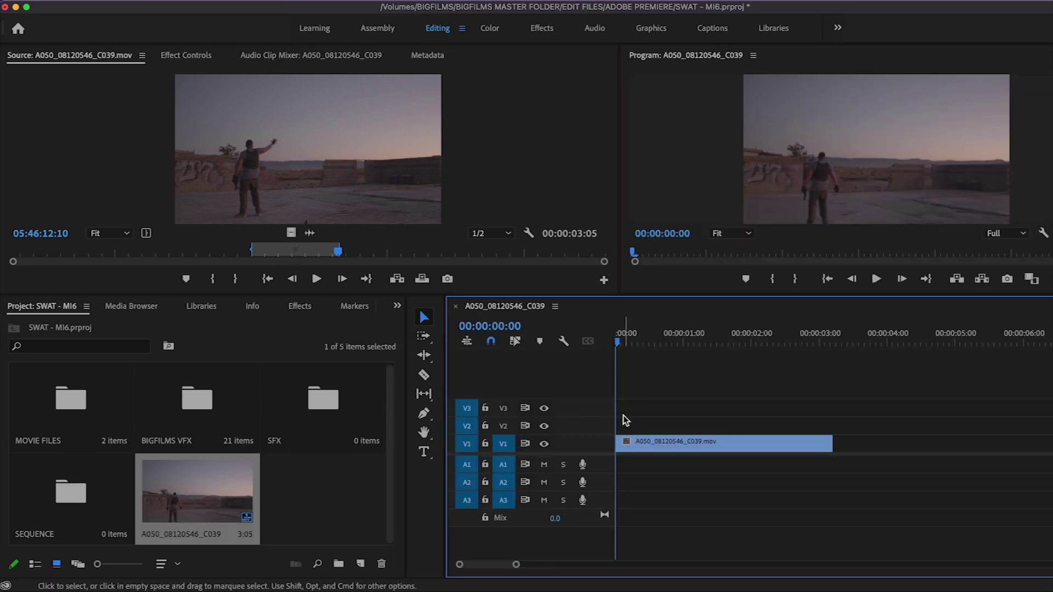
pyautogui.moveTo(650, 446); pyautogui.dragTo(683, 446)
pyautogui.click(668, 344)
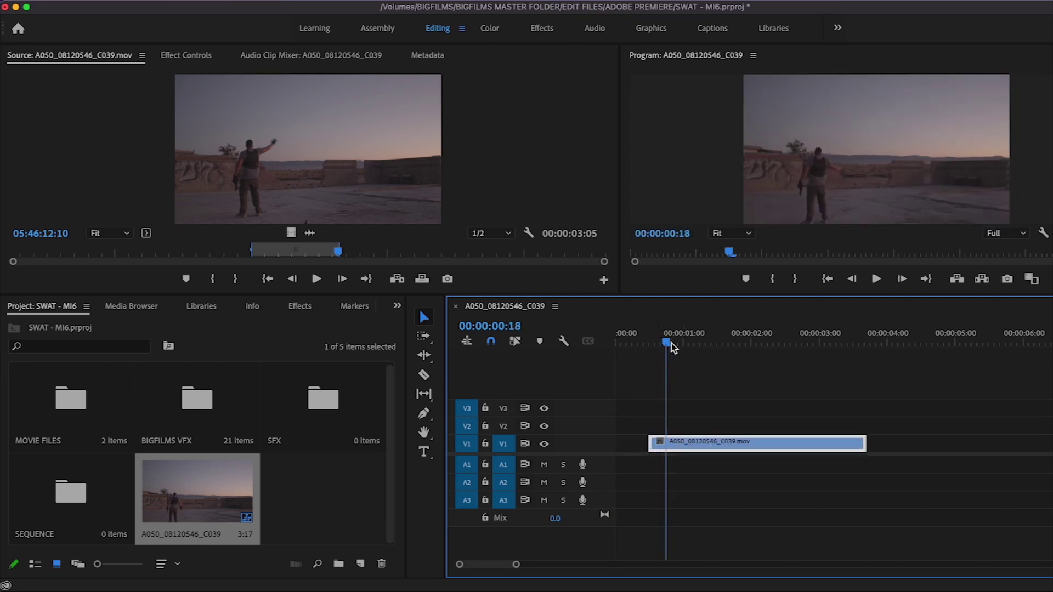
pyautogui.moveTo(671, 344)
pyautogui.mouseDown()
pyautogui.moveTo(728, 344)
pyautogui.moveTo(657, 344)
pyautogui.moveTo(680, 345)
pyautogui.mouseUp()
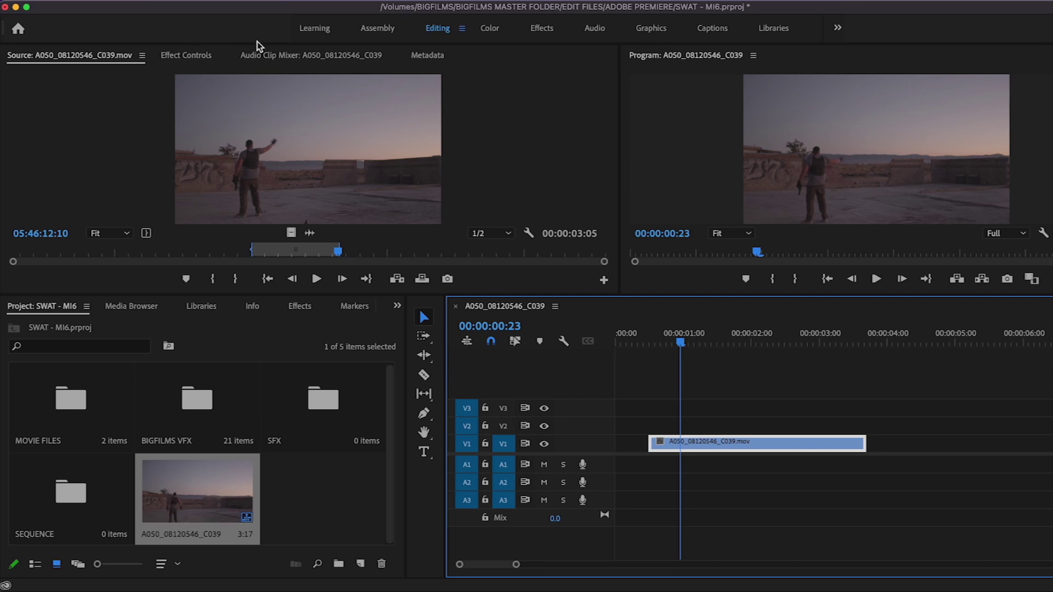
pyautogui.click(376, 27)
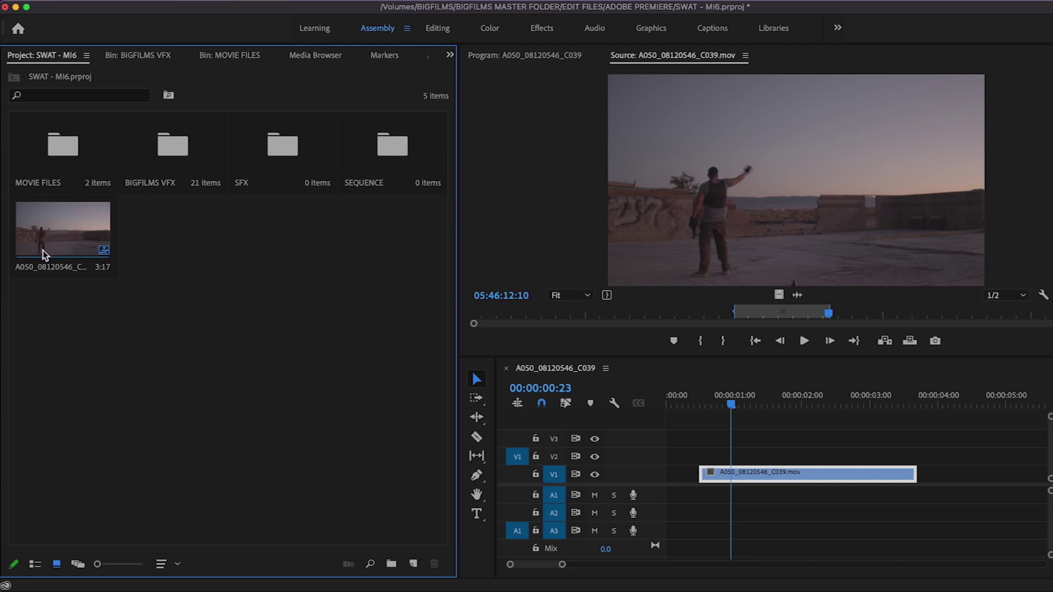
# - Rename the A050_08120546_C039 sequence to 'SWAT - R.C. #1' and drag it into the SEQUENCE bin
pyautogui.click(44, 269)
pyautogui.click(43, 268)
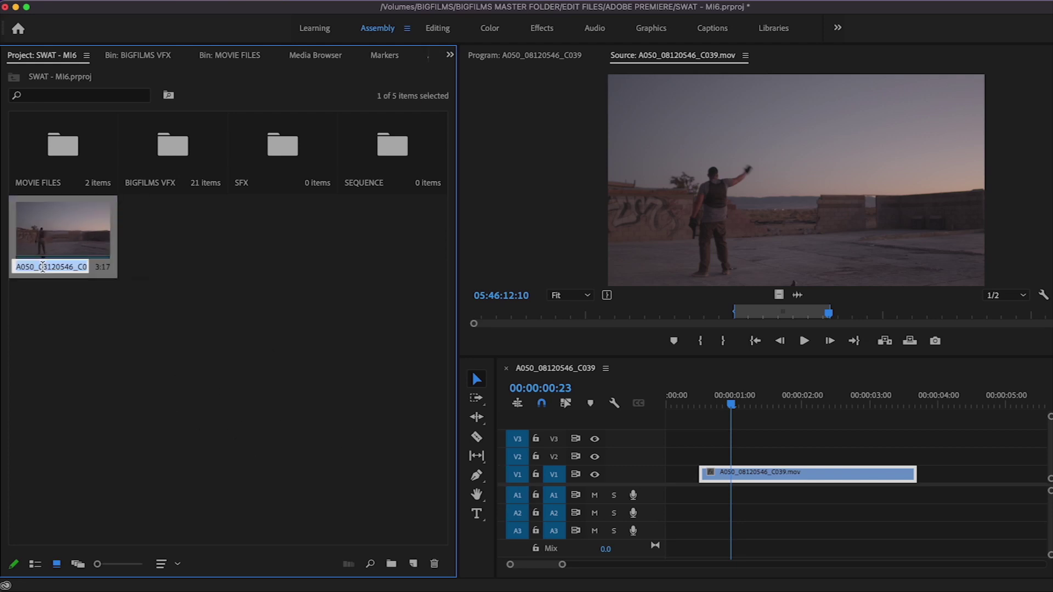
pyautogui.write('SWAT')
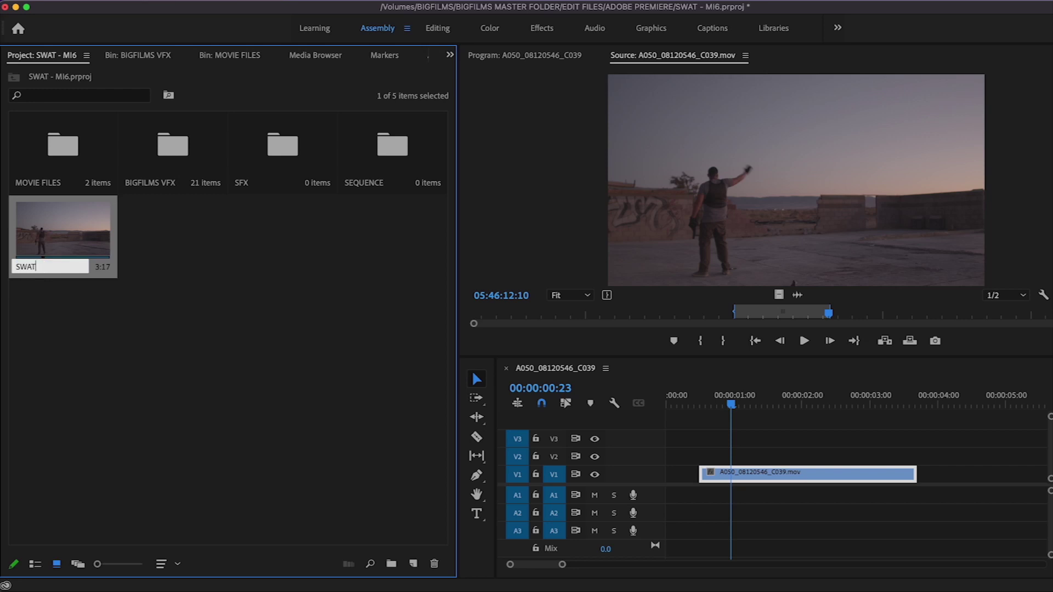
pyautogui.write(' - R.C. #1')
pyautogui.press('Tab')
pyautogui.click(232, 278)
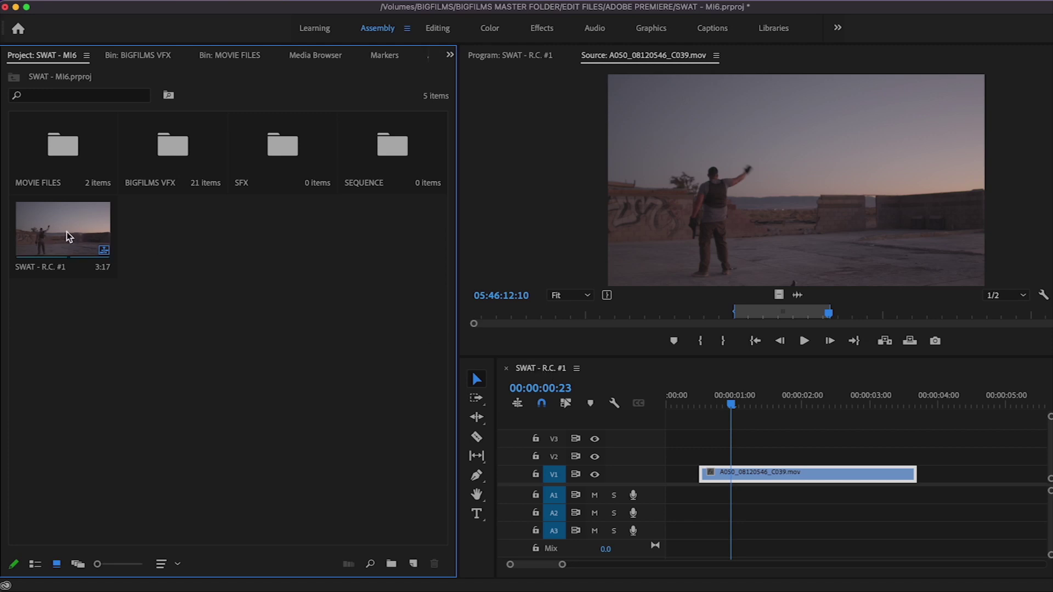
pyautogui.moveTo(68, 237); pyautogui.dragTo(386, 193)
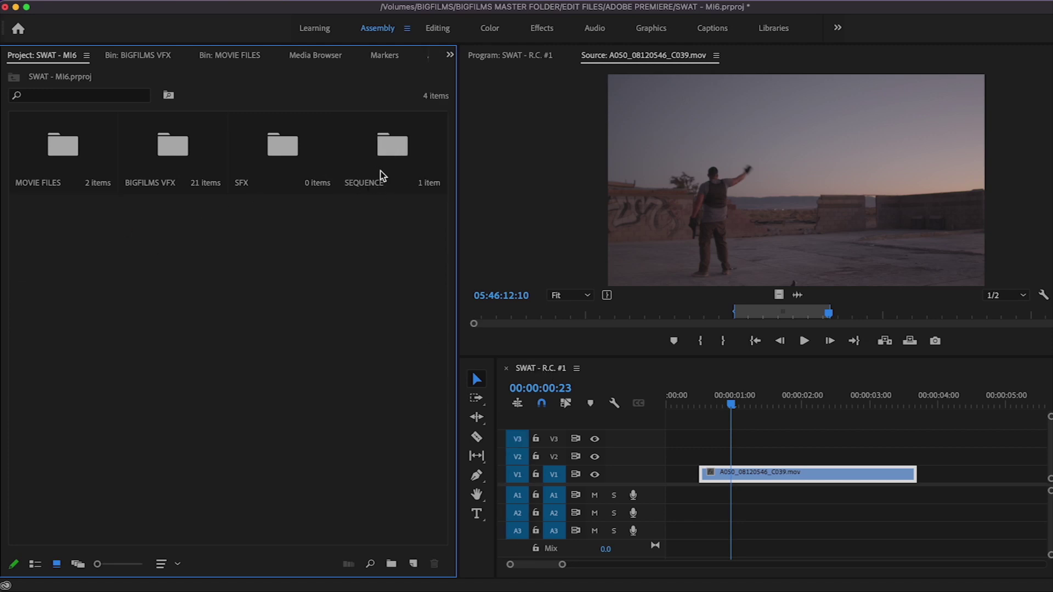
# - Check that the SEQUENCE bin holds SWAT - R.C. #1, then return to the top-level folders
pyautogui.doubleClick(382, 171)
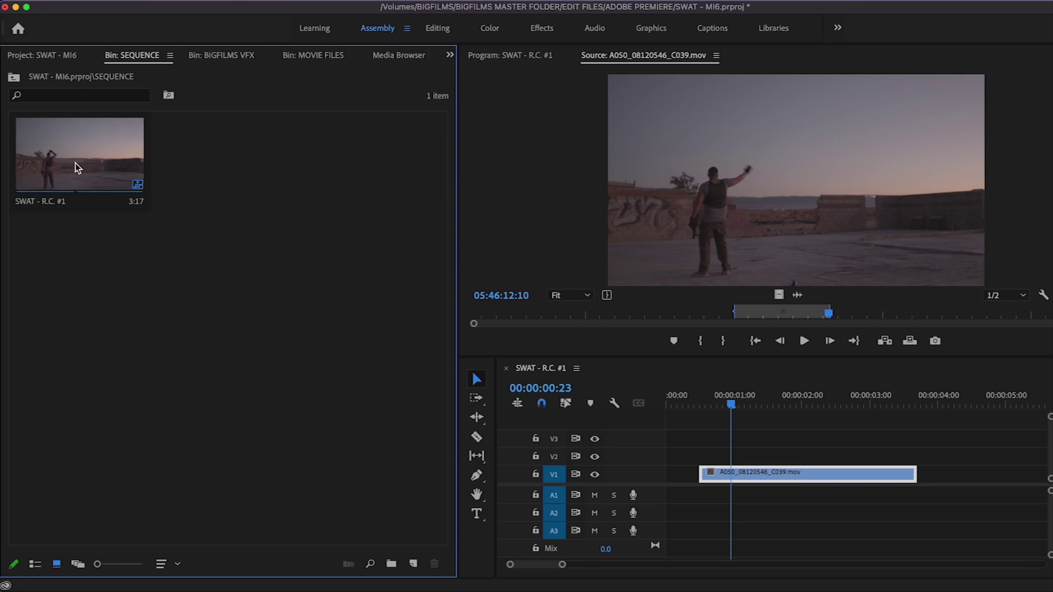
pyautogui.click(88, 171)
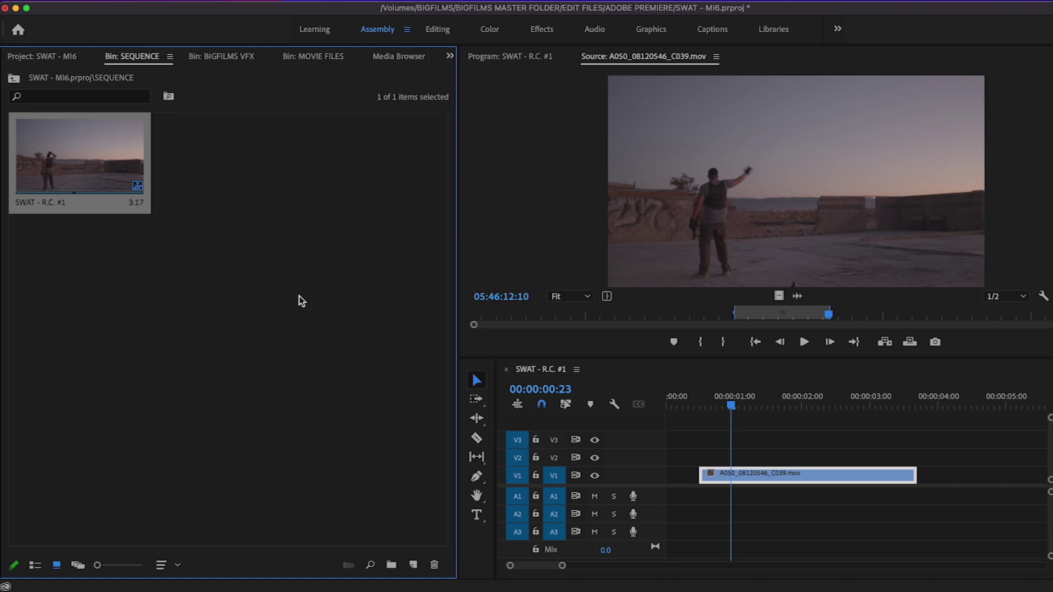
pyautogui.click(63, 65)
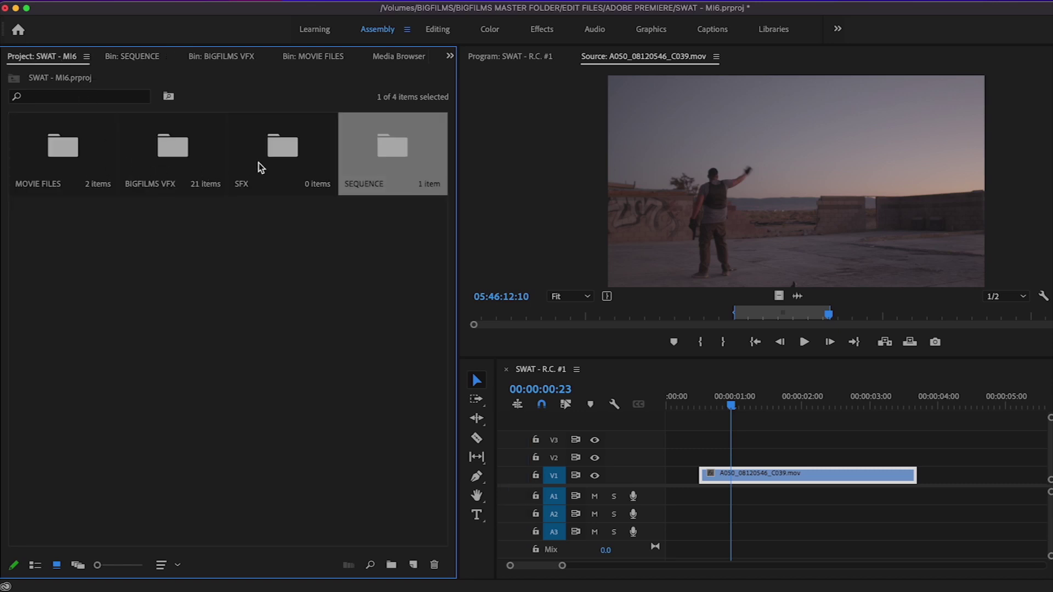
# - Load 05-Helicopter.mov from BIGFILMS VFX into the Source monitor with the Editing workspace showing
pyautogui.doubleClick(199, 163)
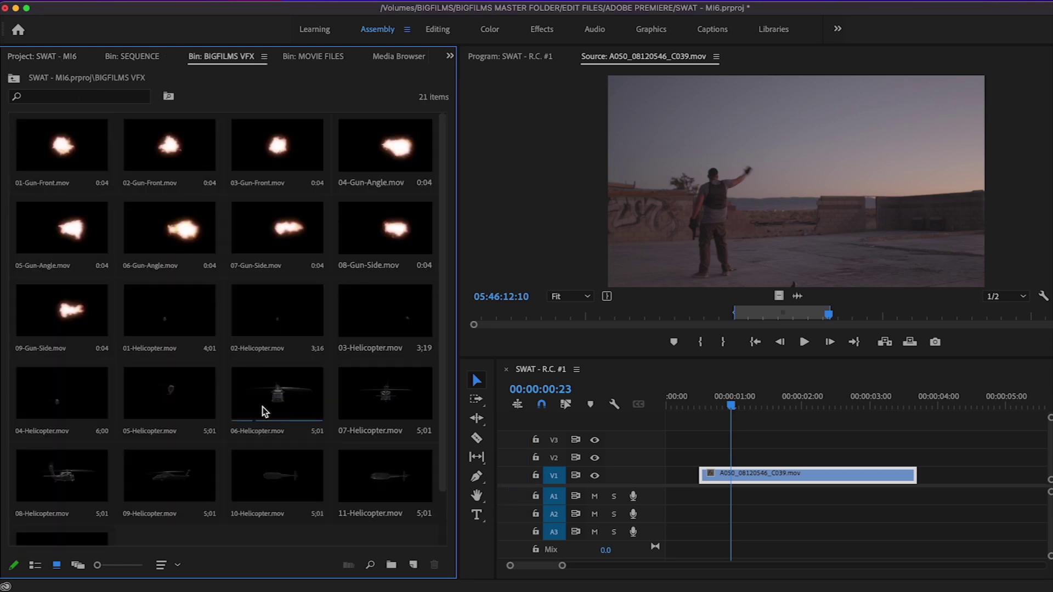
pyautogui.scroll(-3, 346, 437)
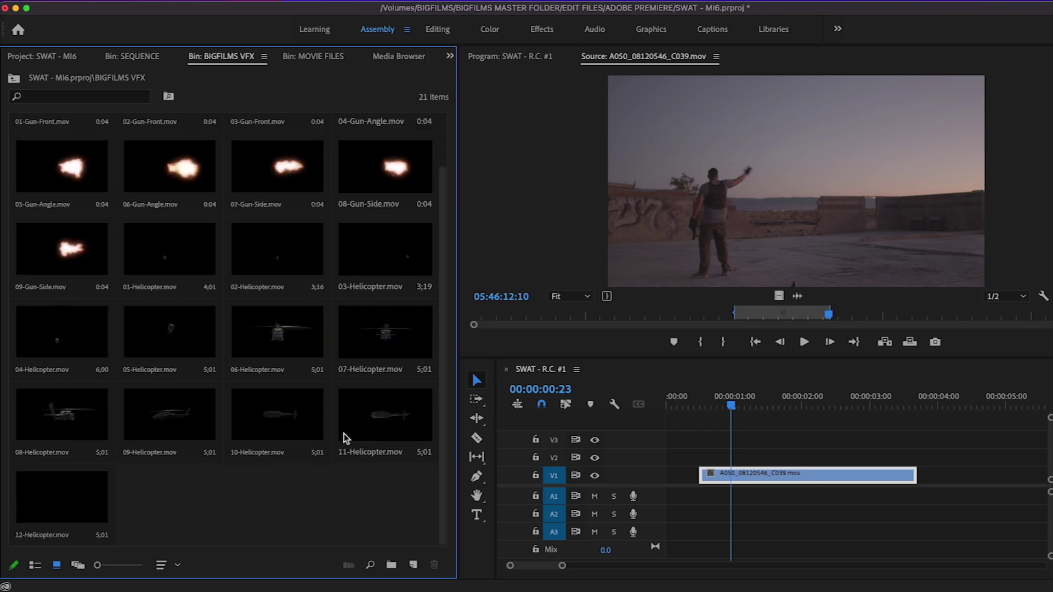
pyautogui.doubleClick(185, 328)
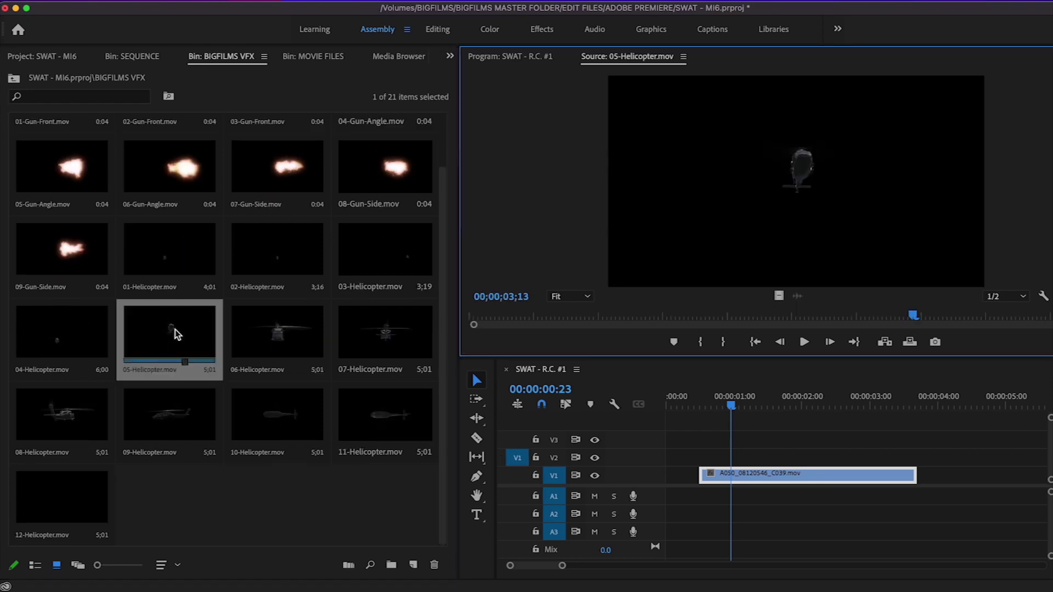
pyautogui.click(442, 31)
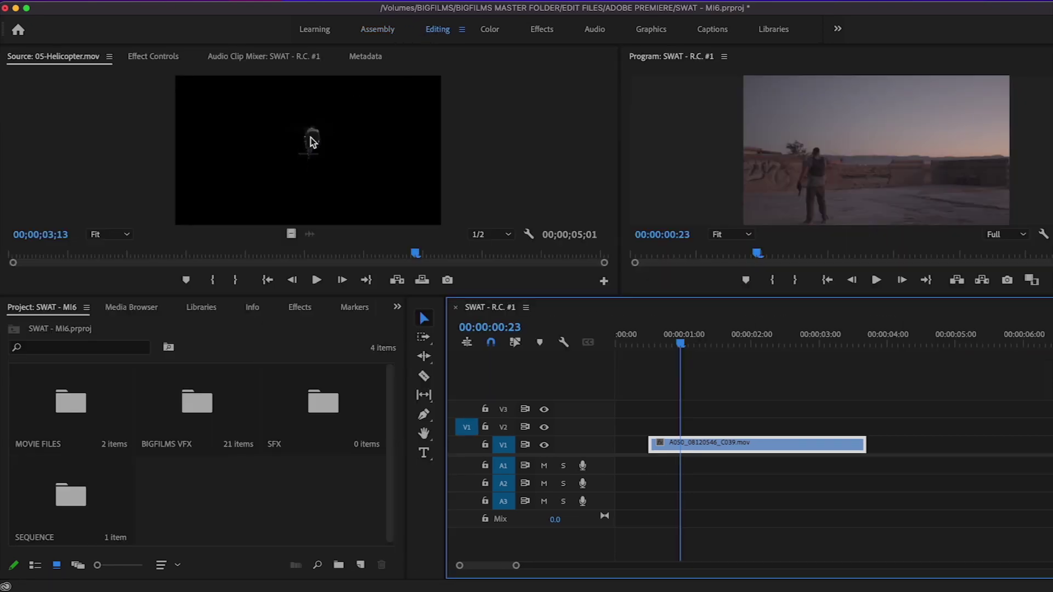
# - Place 05-Helicopter.mov on V2 above the desert clip and show its Motion transform controls
pyautogui.moveTo(313, 141); pyautogui.dragTo(724, 430)
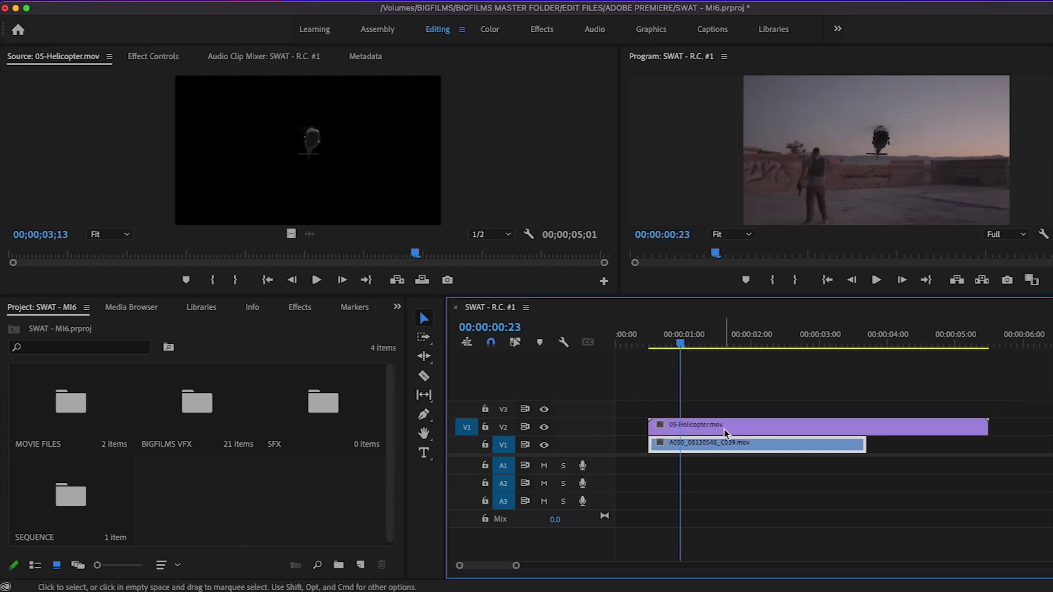
pyautogui.click(153, 57)
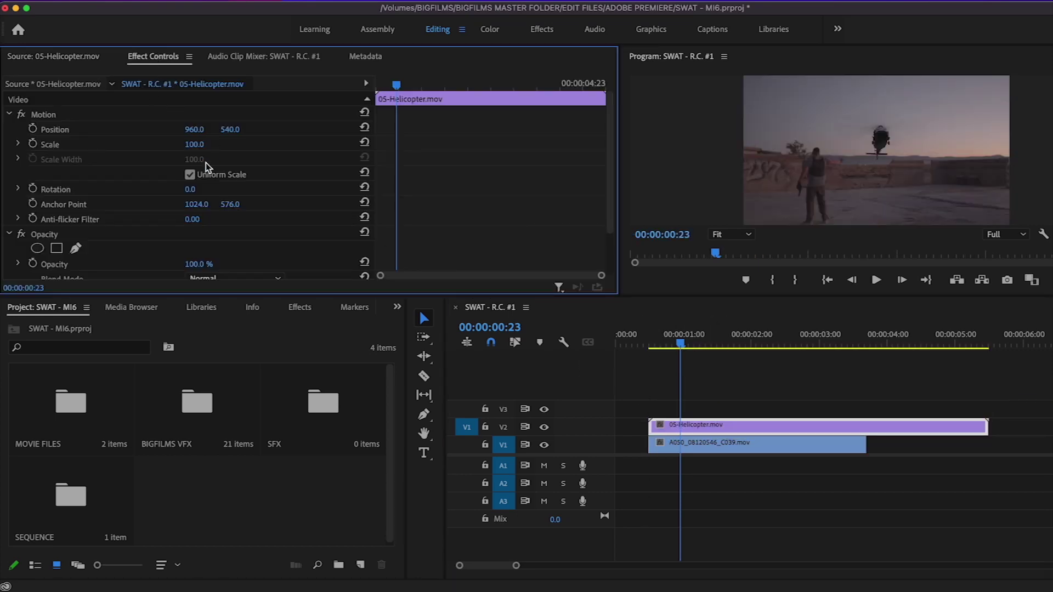
pyautogui.click(166, 146)
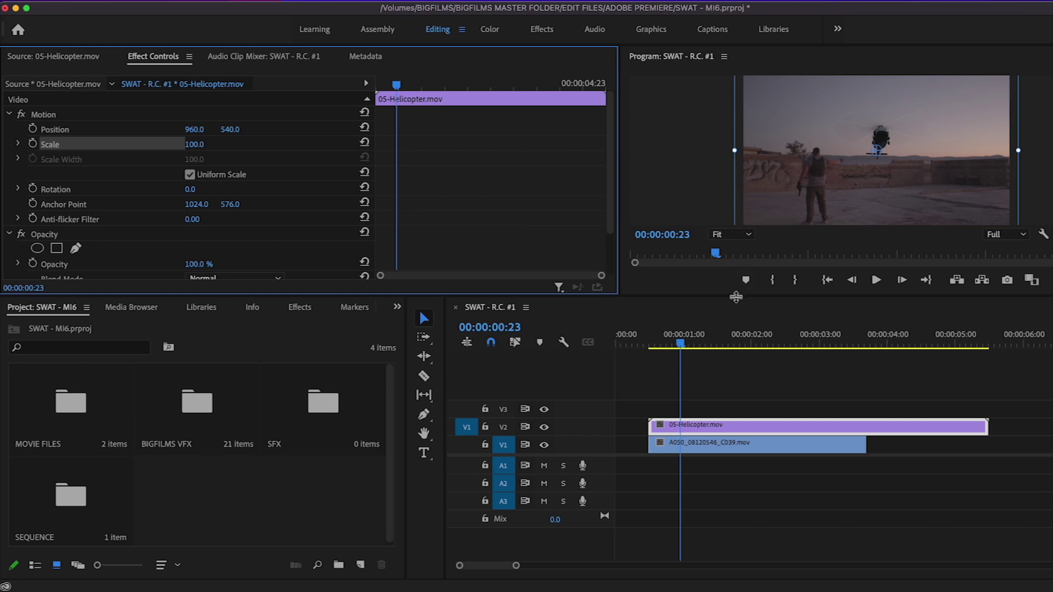
pyautogui.moveTo(736, 297); pyautogui.dragTo(736, 359)
pyautogui.press('Right')
pyautogui.press('Right')
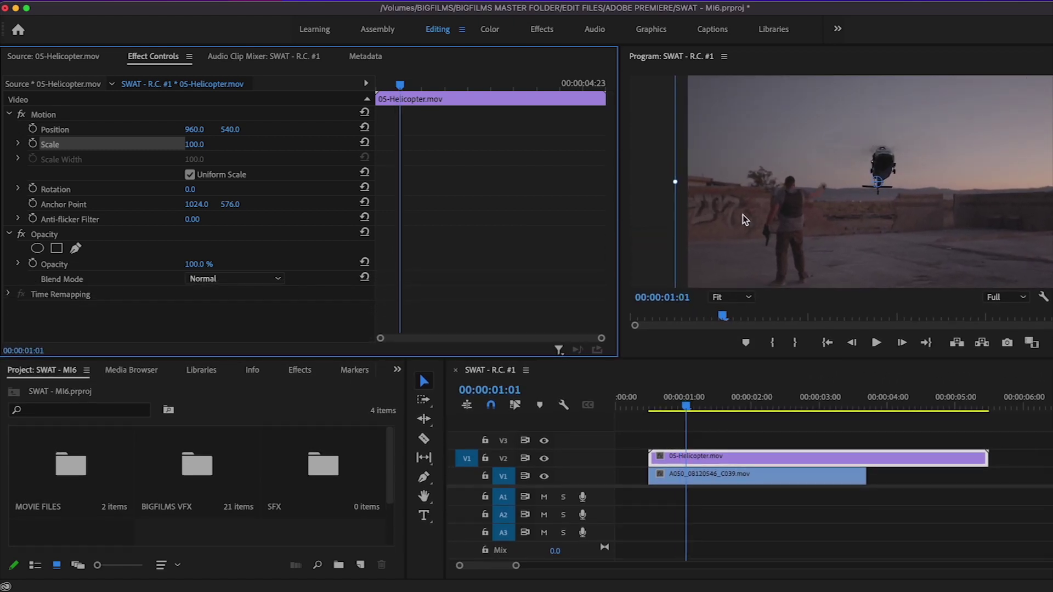
pyautogui.press('l')
pyautogui.press('j')
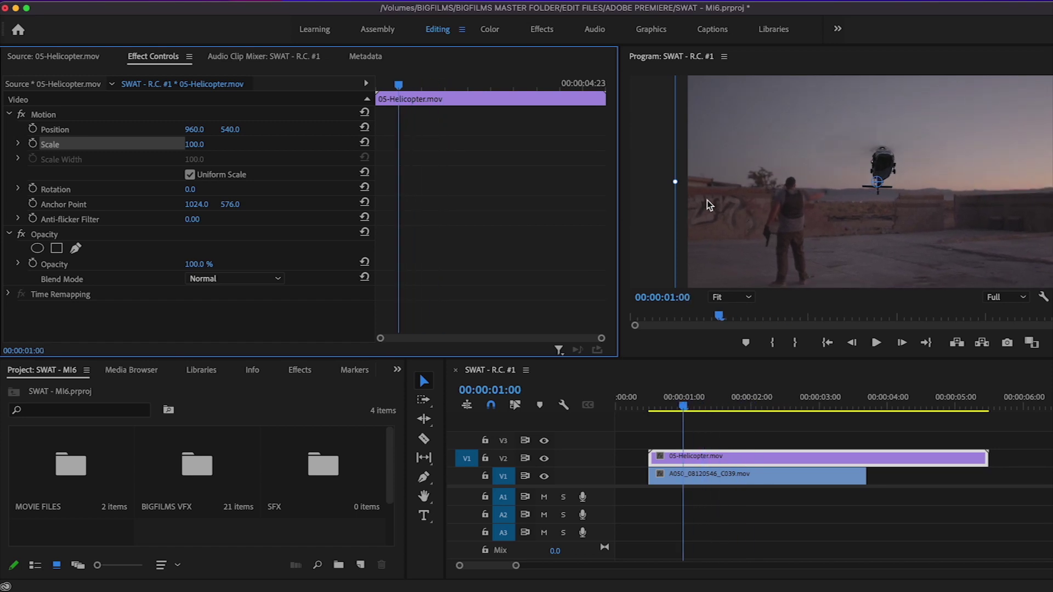
# - Scale the helicopter down to 35.1 and move it to position 1097.7, 246.4 in the sky
pyautogui.click(192, 144)
pyautogui.write('97')
pyautogui.press('Return')
pyautogui.moveTo(192, 144); pyautogui.dragTo(172, 143)
pyautogui.moveTo(820, 223); pyautogui.dragTo(856, 177)
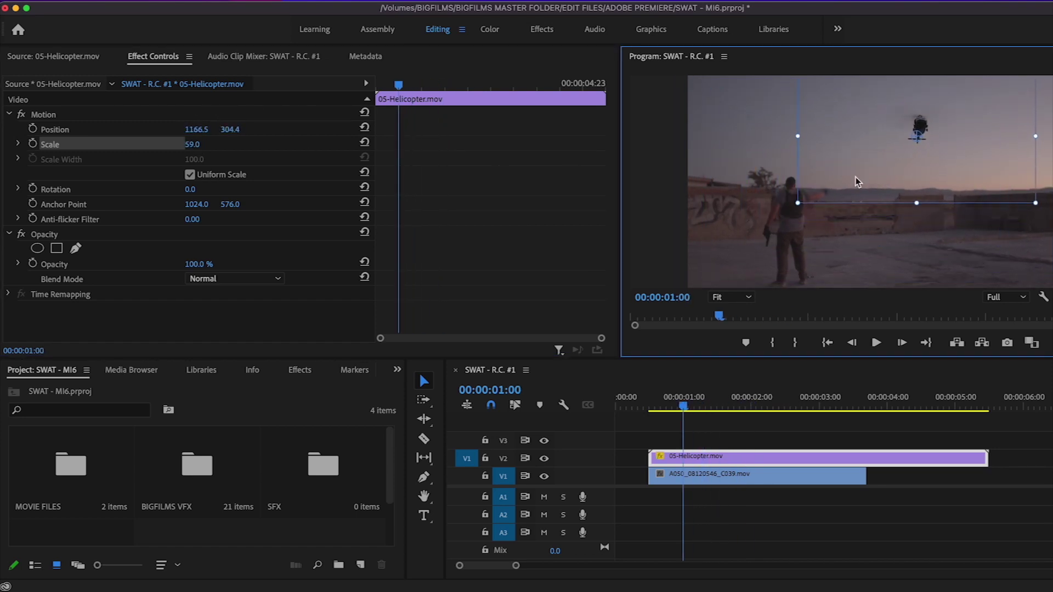
pyautogui.moveTo(798, 203); pyautogui.dragTo(851, 151)
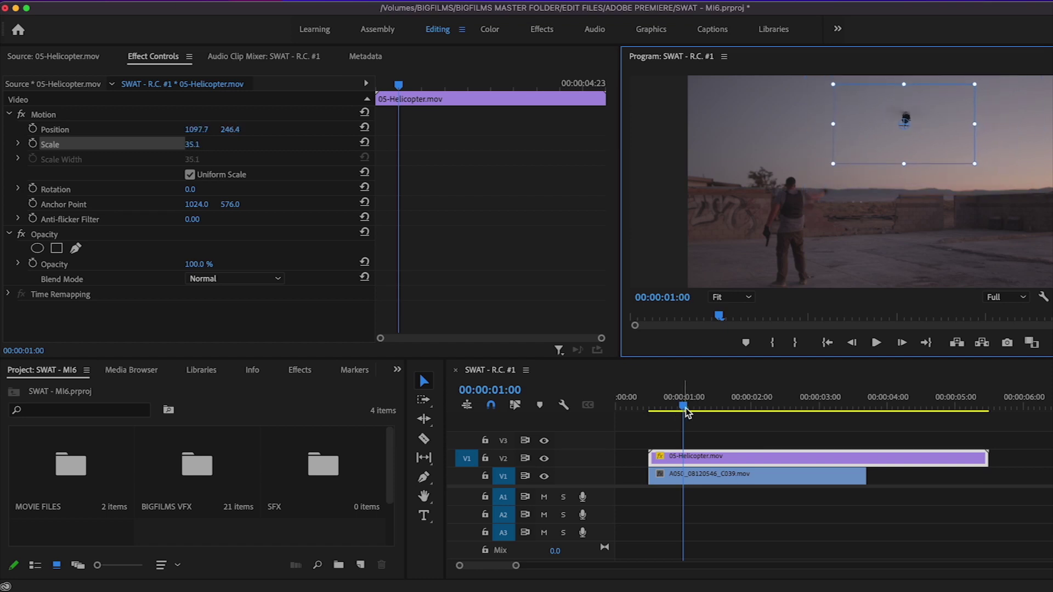
pyautogui.moveTo(686, 410)
pyautogui.mouseDown()
pyautogui.moveTo(721, 407)
pyautogui.moveTo(692, 410)
pyautogui.mouseUp()
pyautogui.click(823, 212)
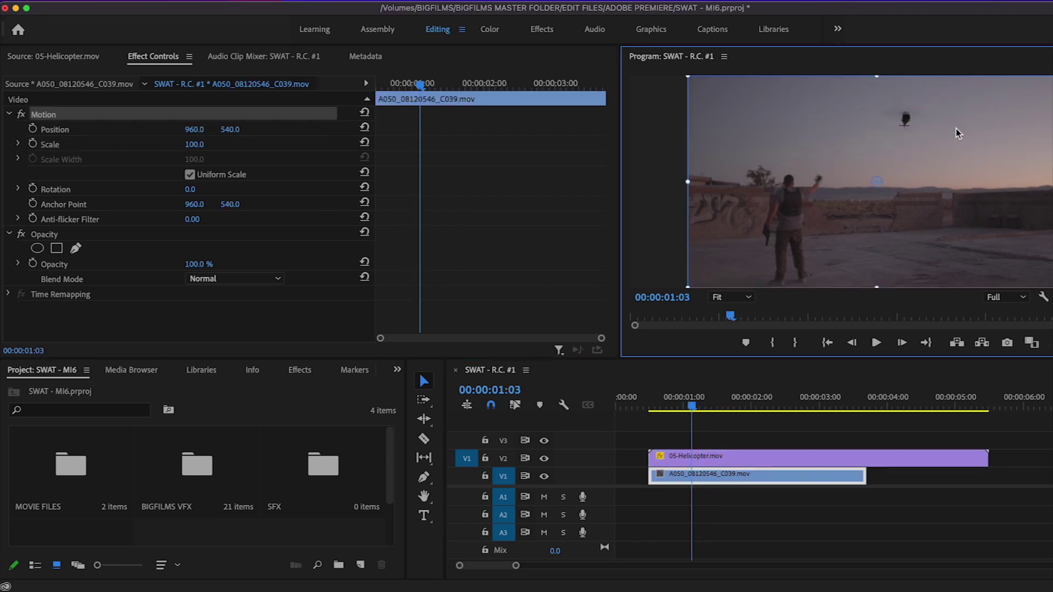